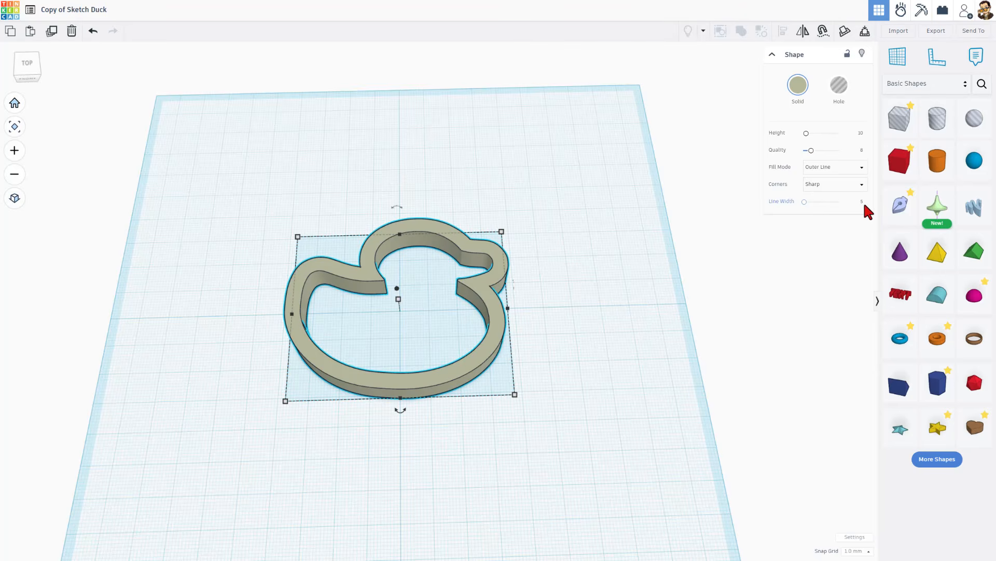
# - Set the line width of the duck outline shape to 2
pyautogui.write('2')
pyautogui.press('Return')
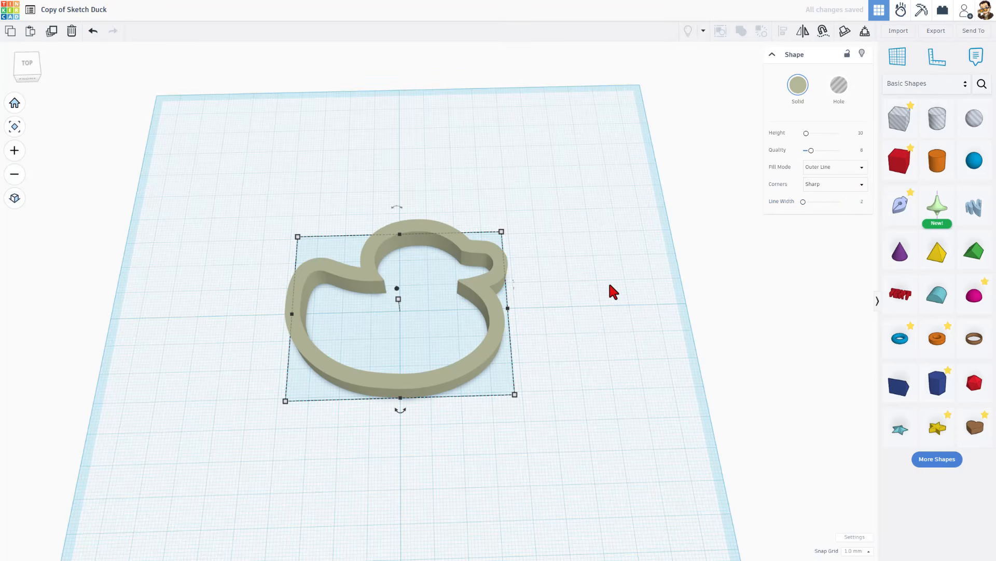
pyautogui.moveTo(605, 280); pyautogui.dragTo(580, 257, button='right')
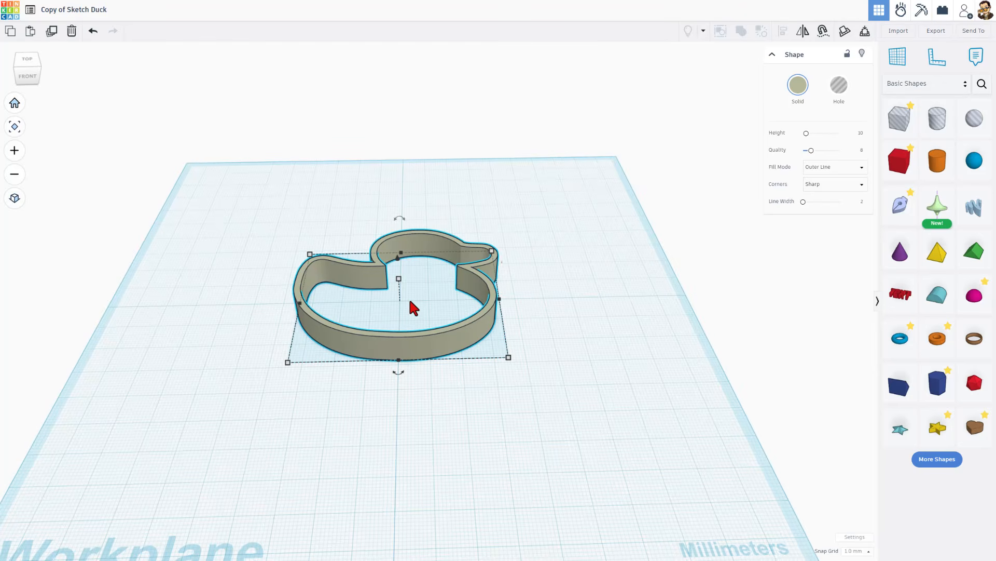
pyautogui.moveTo(412, 285); pyautogui.dragTo(567, 285, button='right')
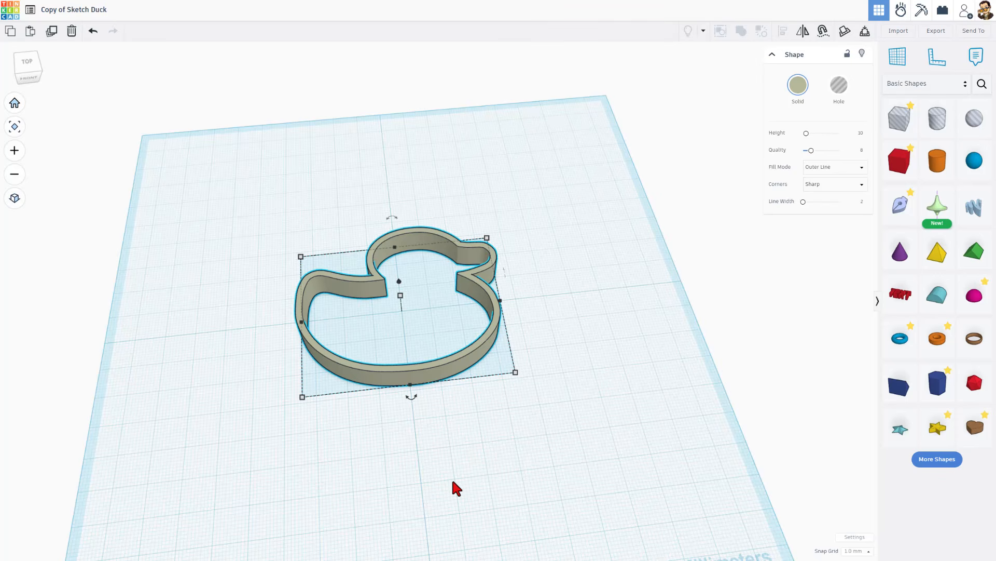
pyautogui.moveTo(455, 477); pyautogui.dragTo(457, 446, button='right')
# - Place a new sketch shape on the workplane at the duck outline and open its sketch workspace
pyautogui.moveTo(901, 205)
pyautogui.mouseDown()
pyautogui.moveTo(417, 293)
pyautogui.moveTo(394, 308)
pyautogui.moveTo(419, 309)
pyautogui.moveTo(419, 300)
pyautogui.moveTo(400, 314)
pyautogui.moveTo(395, 306)
pyautogui.mouseUp()
pyautogui.scroll(1, 393, 307)
pyautogui.scroll(5, 402, 312)
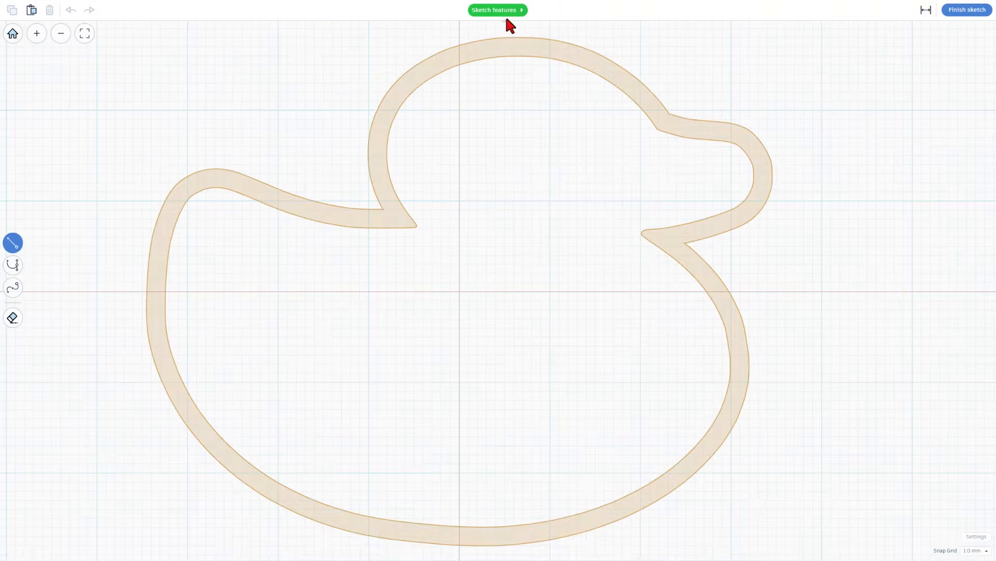
# - Browse the Sketch features help pages, from What's New through Smooth Curve Tool, Pen Tool, Path Strokes, Edit Tool and Actions to Add Points
pyautogui.click(491, 8)
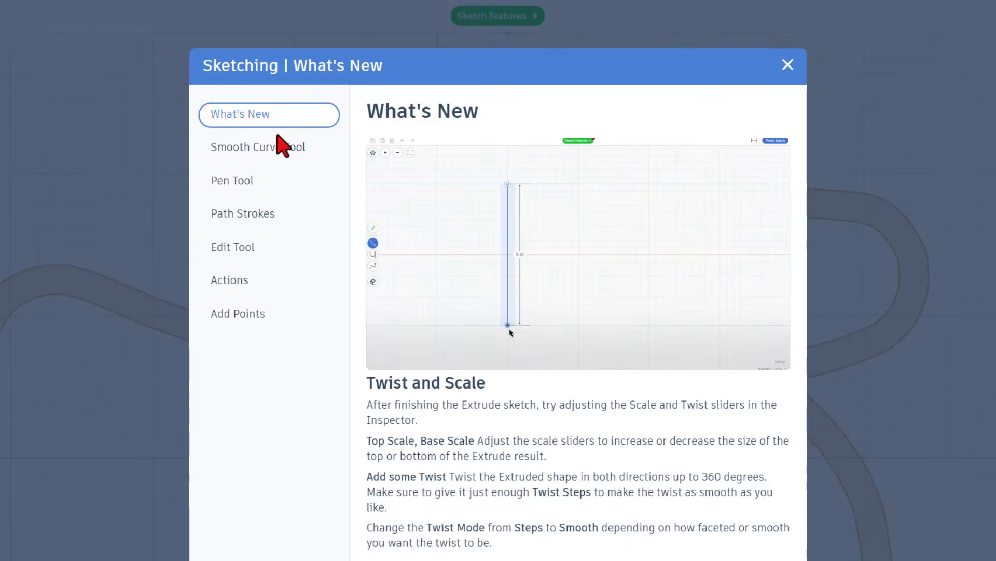
pyautogui.click(267, 146)
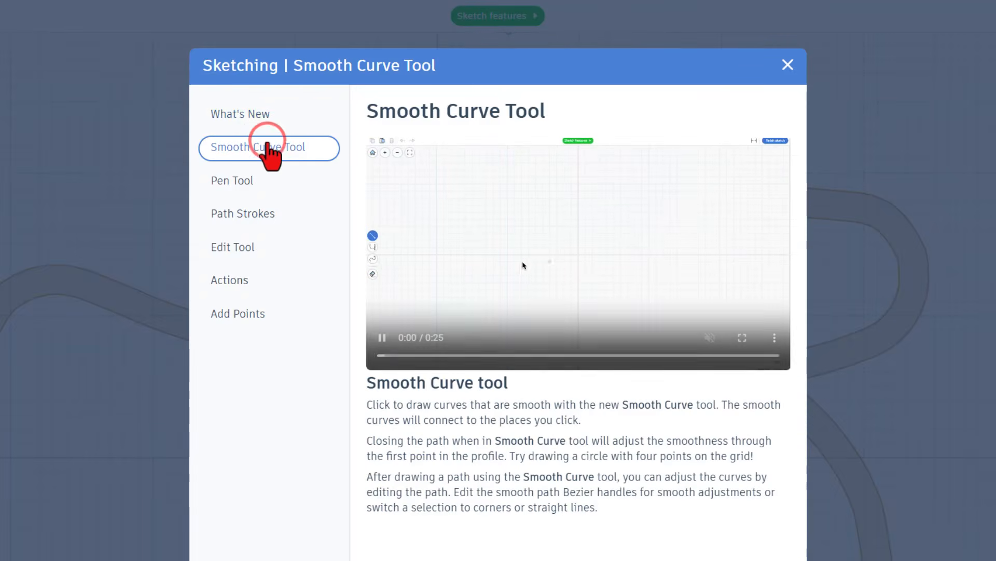
pyautogui.click(259, 181)
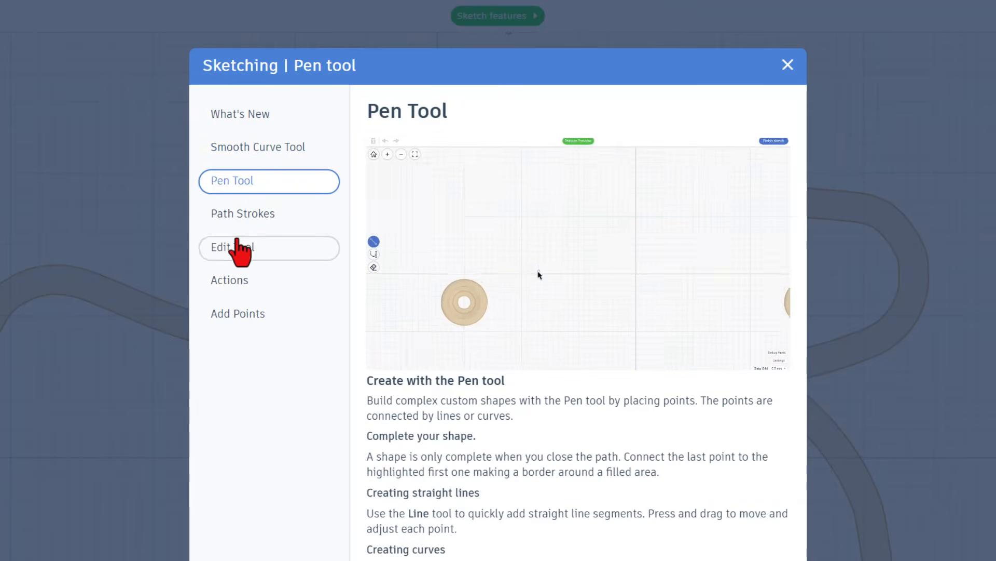
pyautogui.click(252, 214)
pyautogui.click(242, 243)
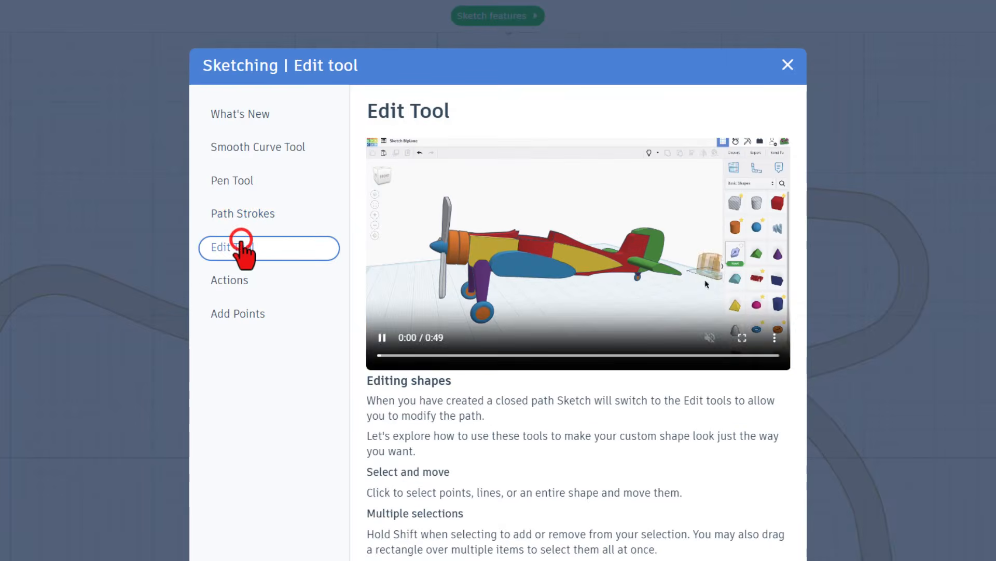
pyautogui.click(234, 283)
pyautogui.click(244, 314)
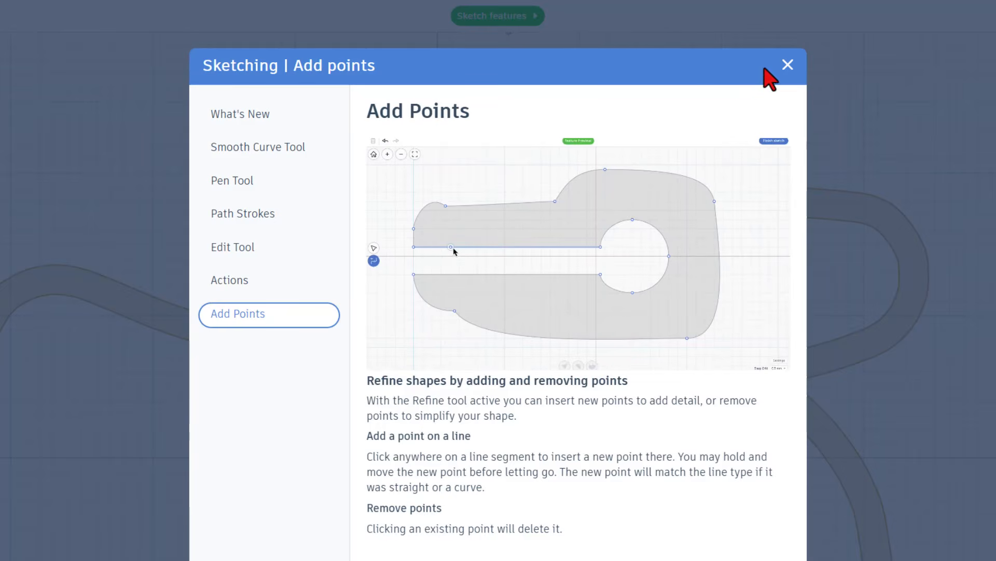
pyautogui.click(784, 70)
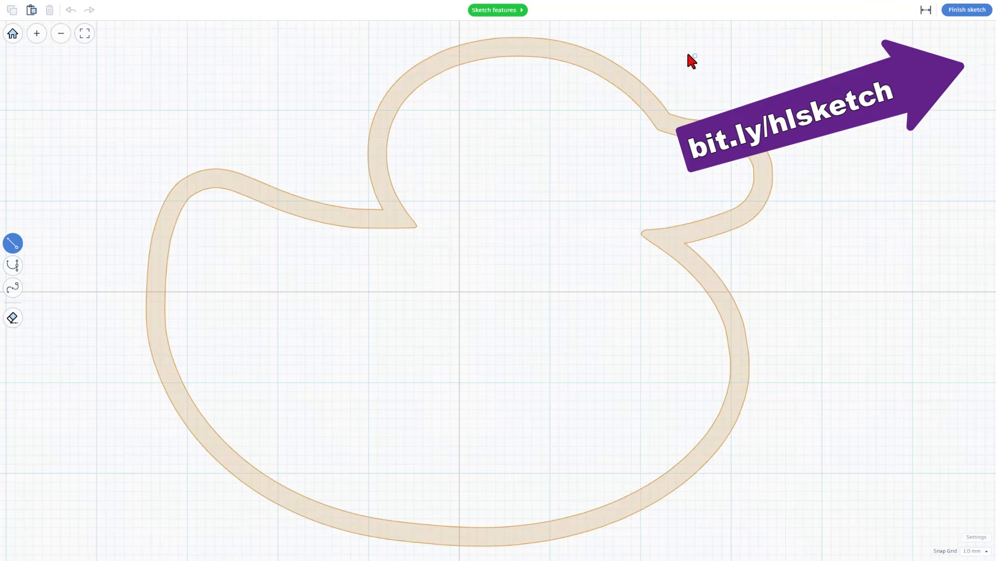
# - Hide the dimensions in the sketch workspace and set the snap grid to 0.1 mm
pyautogui.scroll(-4, 535, 268)
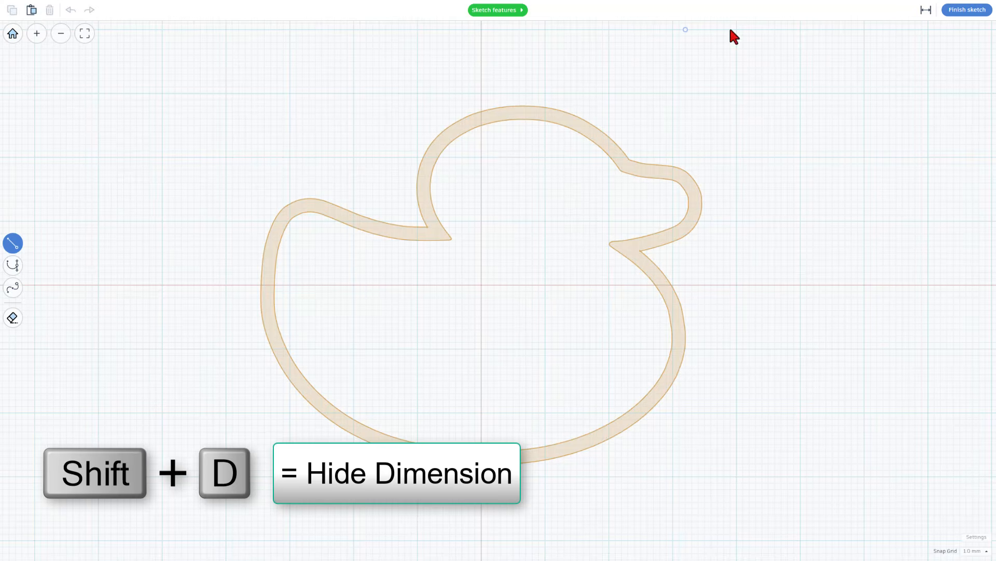
pyautogui.click(925, 10)
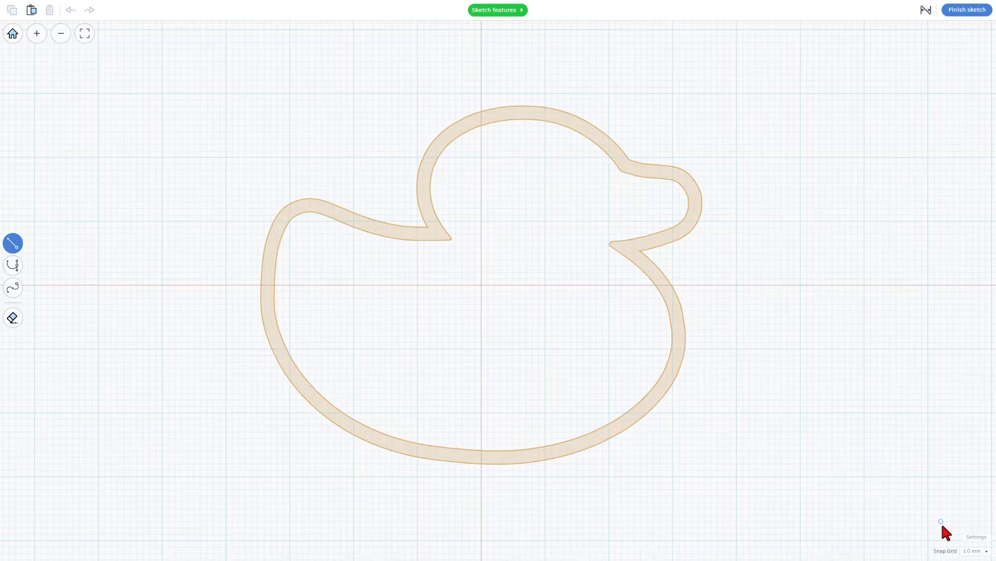
pyautogui.click(974, 551)
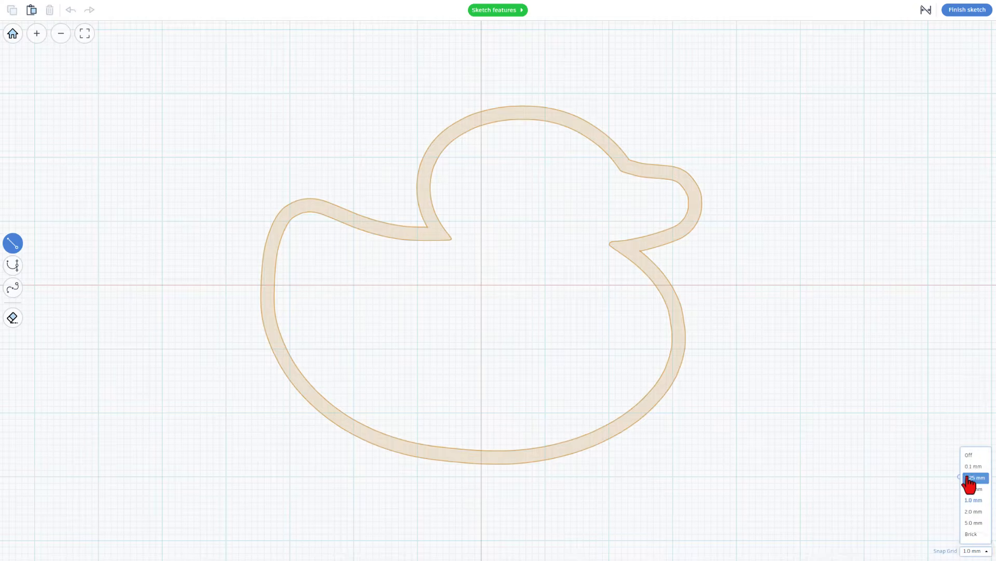
pyautogui.click(974, 467)
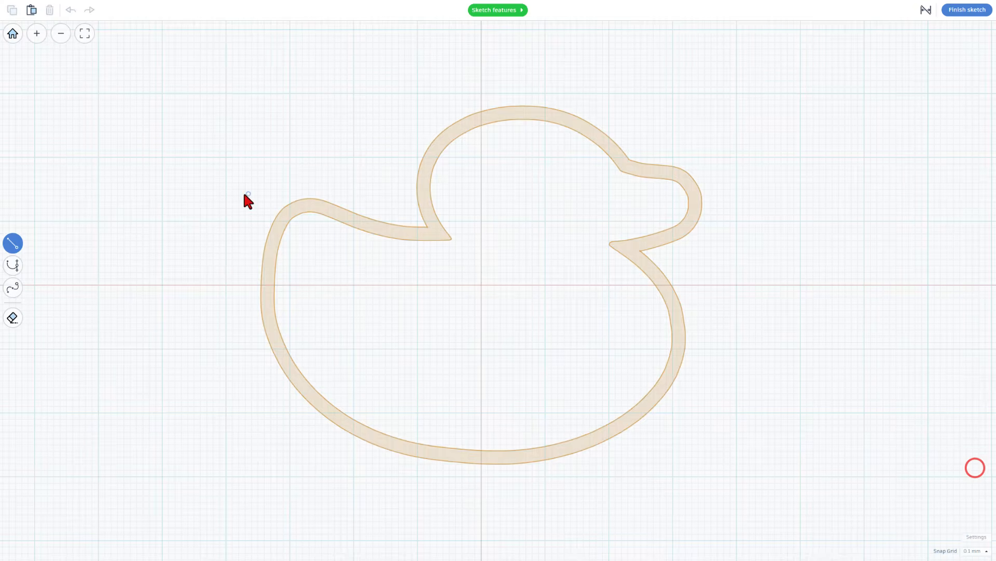
# - Trace the duck's tail and back with Bezier curves, from the tail's outer edge over its tip to the notch and lower back of the head
pyautogui.click(270, 257)
pyautogui.press('2')
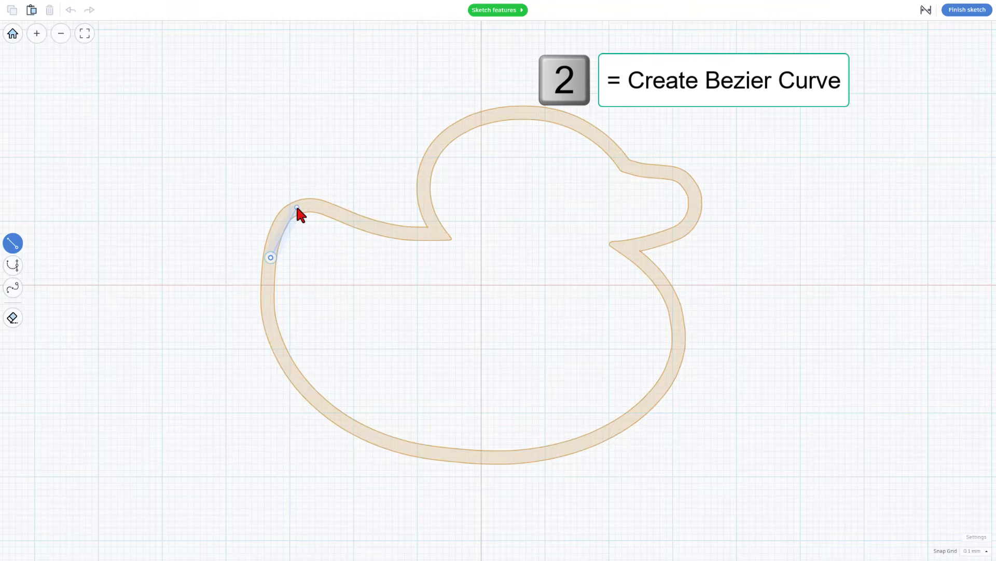
pyautogui.press('2')
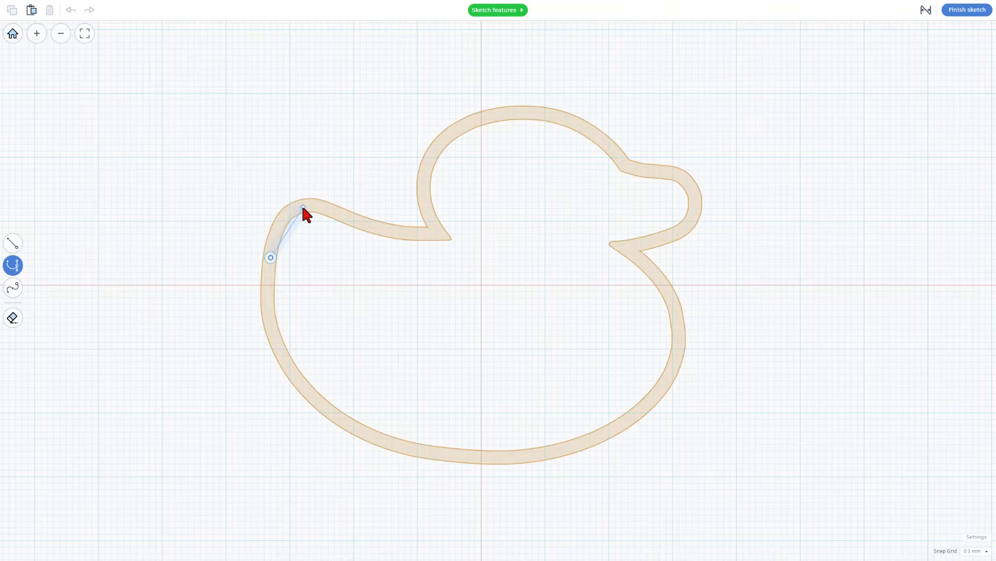
pyautogui.moveTo(303, 207); pyautogui.dragTo(329, 211)
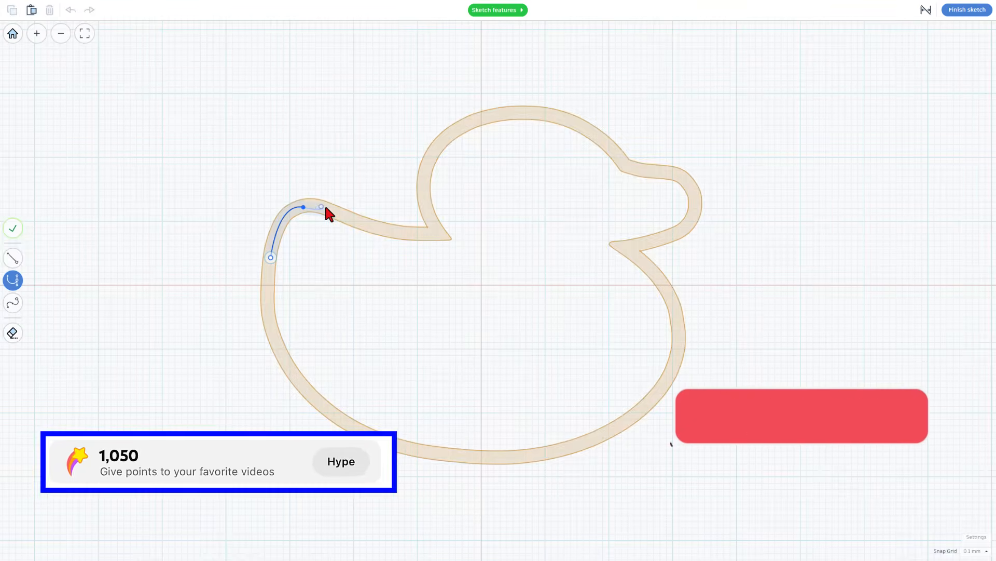
pyautogui.click(432, 236)
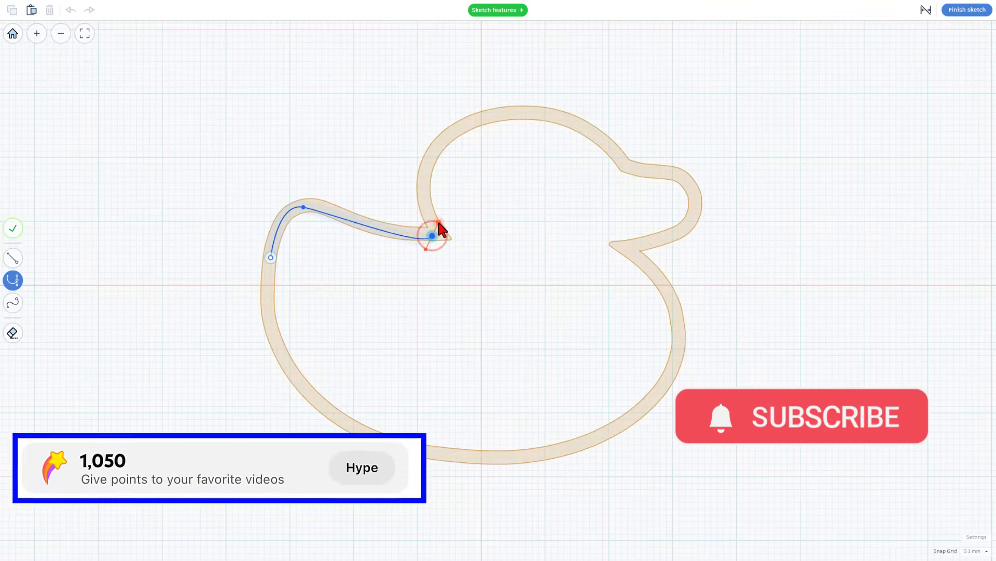
pyautogui.click(427, 190)
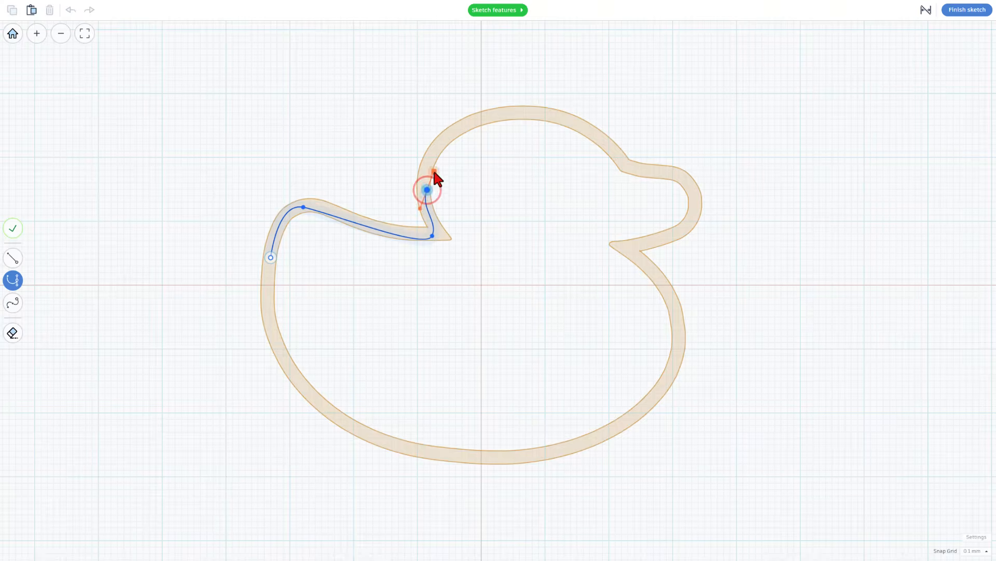
# - Trace the back of the head with a short straight segment and a Bezier curve to its crown, deleting the first trial curve point
pyautogui.moveTo(543, 115); pyautogui.dragTo(651, 133)
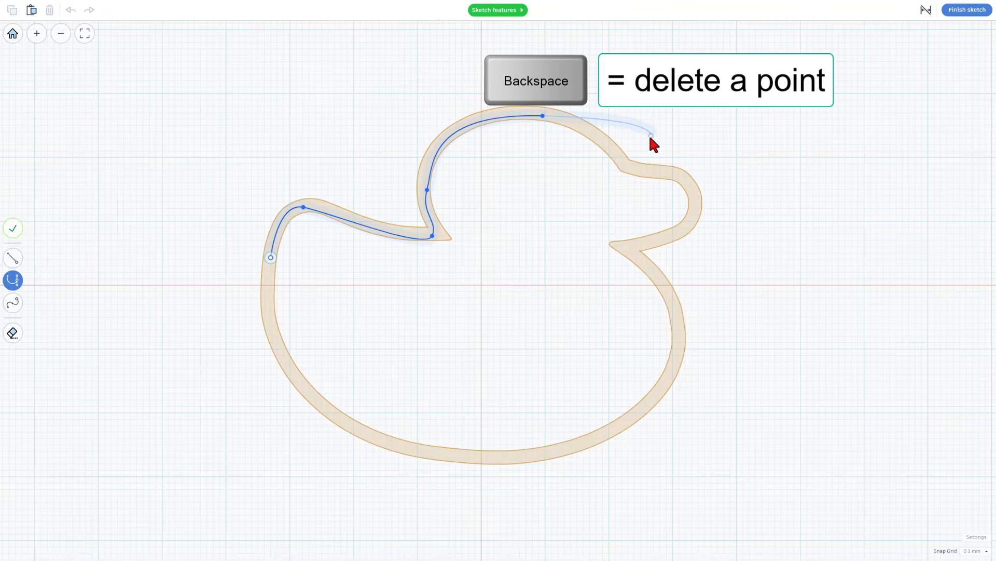
pyautogui.press('BackSpace')
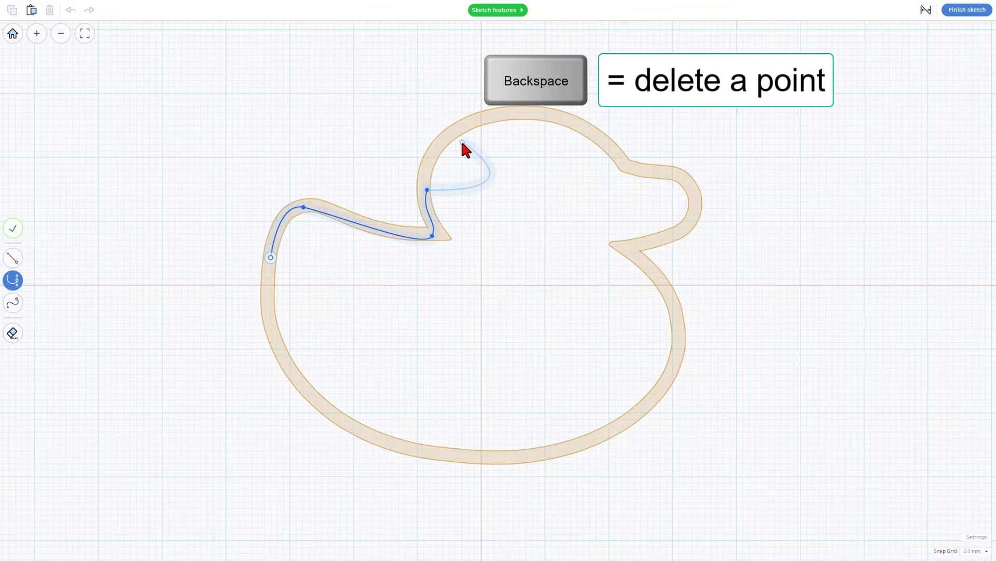
pyautogui.press('1')
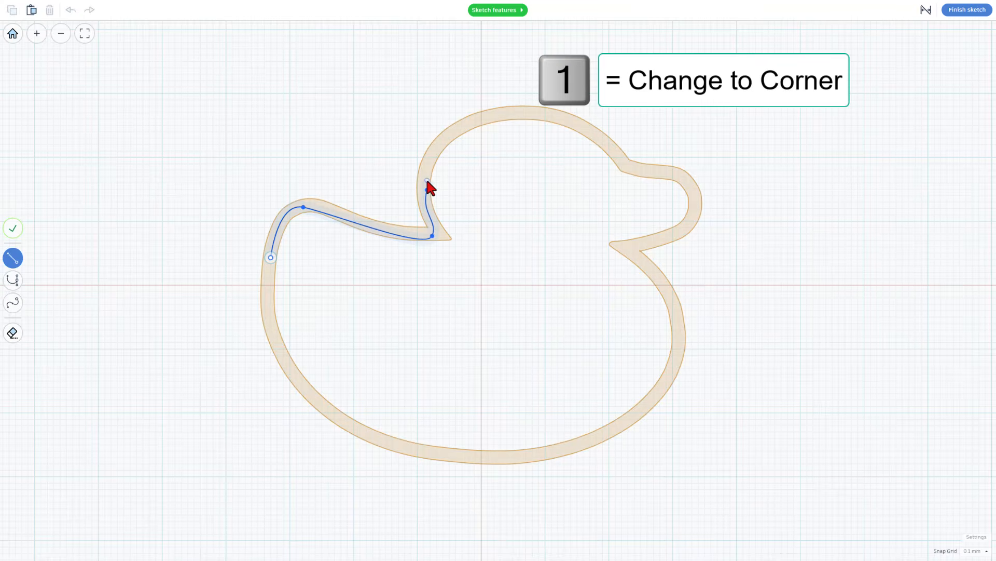
pyautogui.click(426, 181)
pyautogui.press('2')
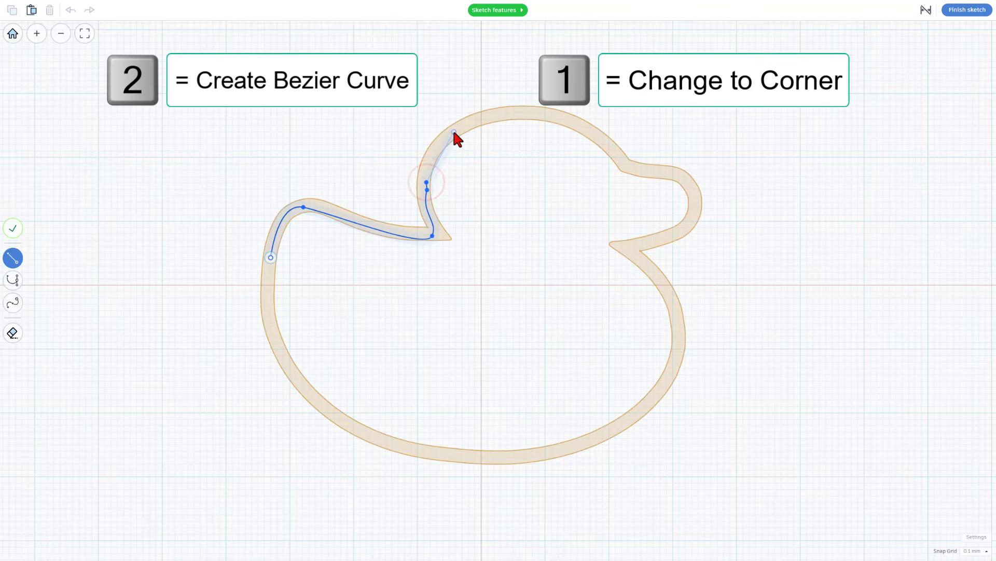
pyautogui.press('2')
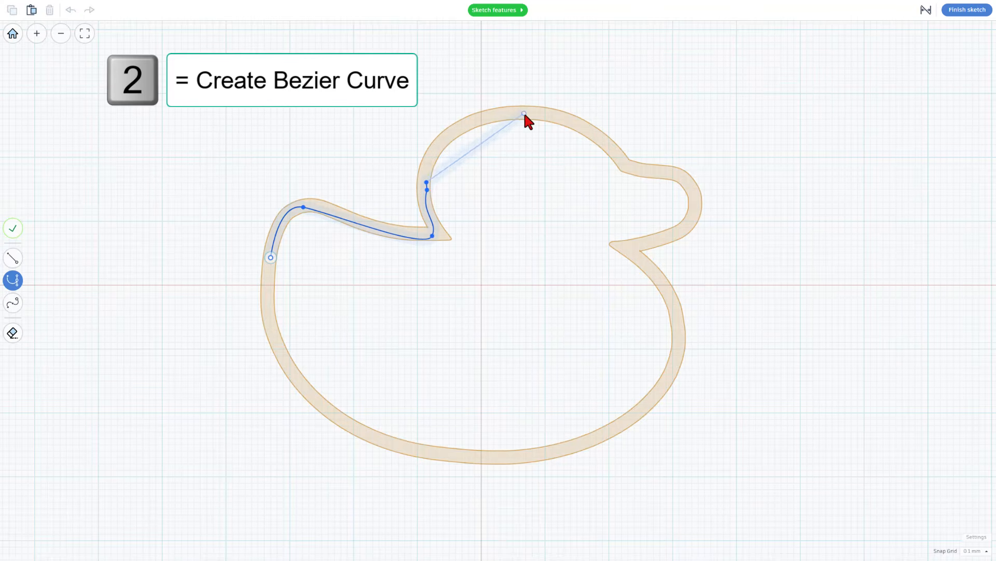
pyautogui.moveTo(525, 114); pyautogui.dragTo(625, 120)
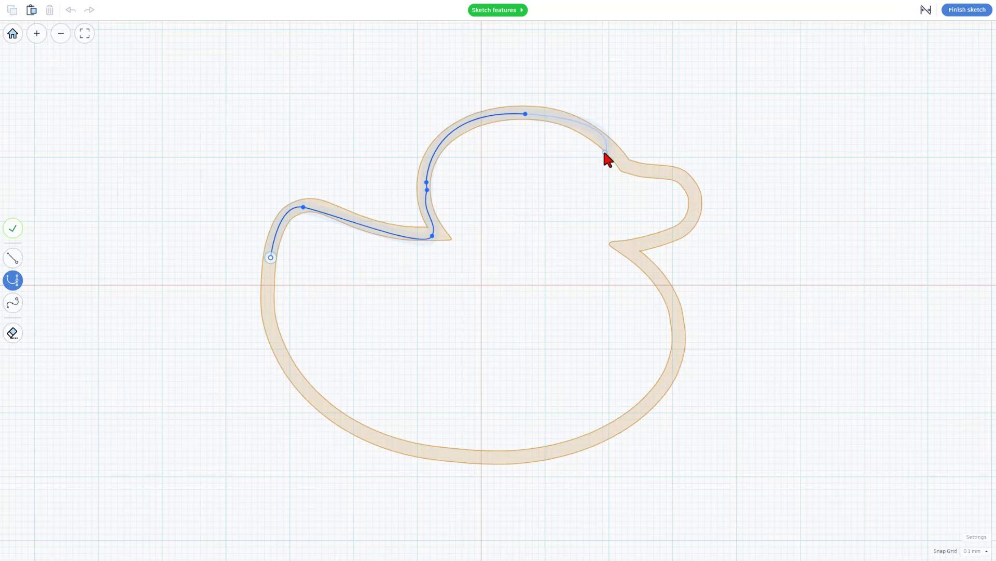
# - Add a corner point just past the head's crown and trace a Bezier curve down the forehead to the beak
pyautogui.press('1')
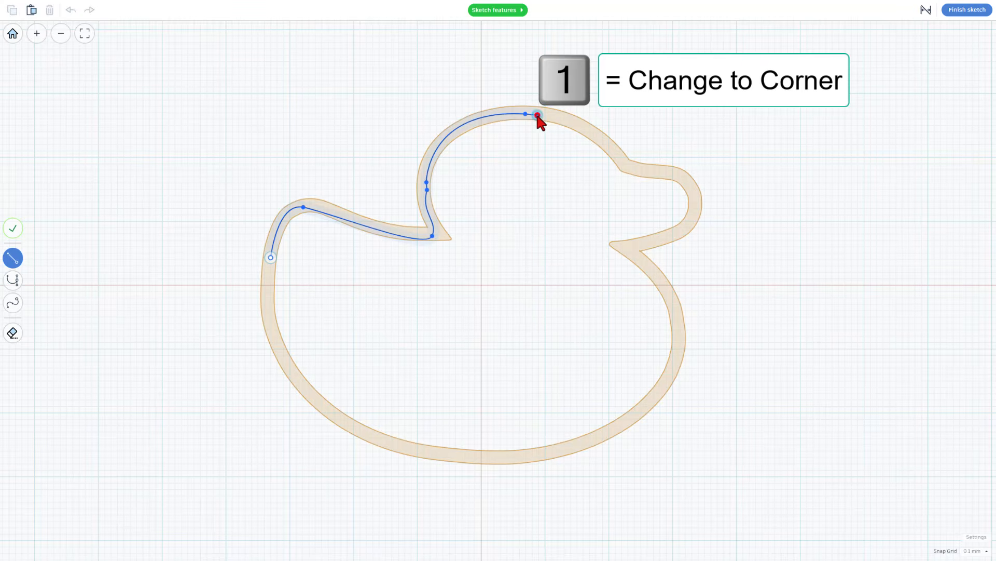
pyautogui.click(536, 114)
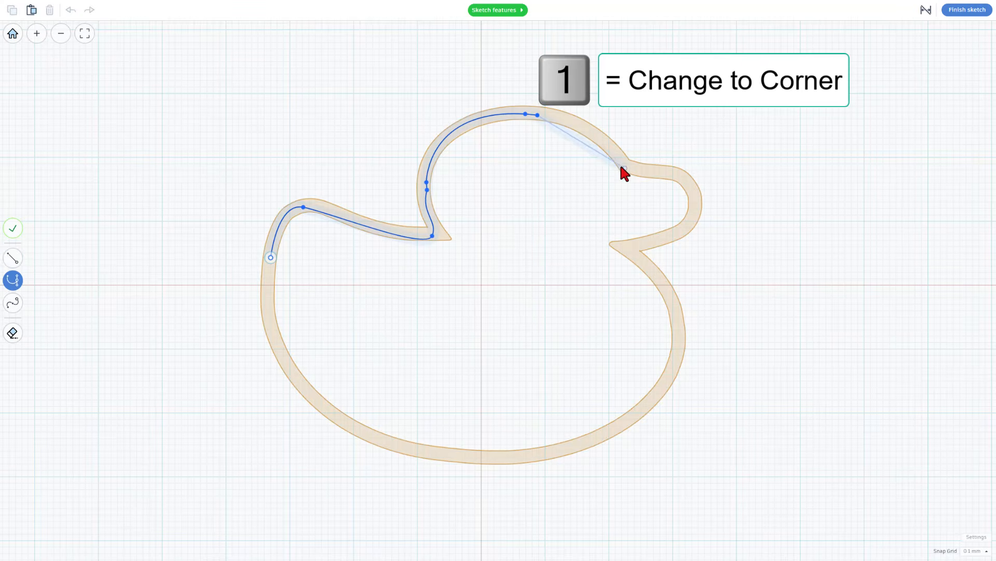
pyautogui.press('2')
pyautogui.click(621, 164)
pyautogui.moveTo(621, 164); pyautogui.dragTo(661, 217)
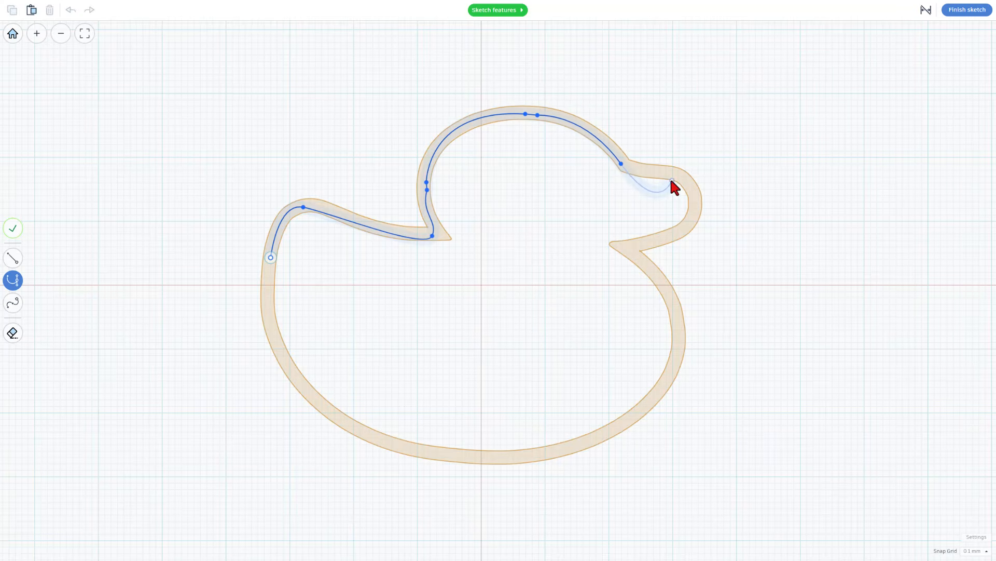
# - Add a corner point at the start of the beak and trace Bezier curves around its tip to the notch below it
pyautogui.press('1')
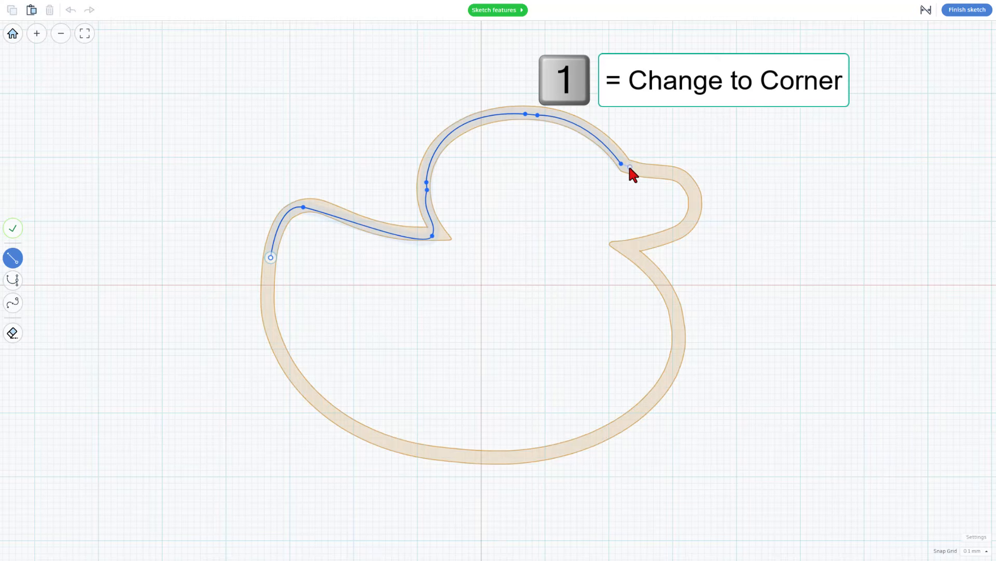
pyautogui.click(628, 166)
pyautogui.press('2')
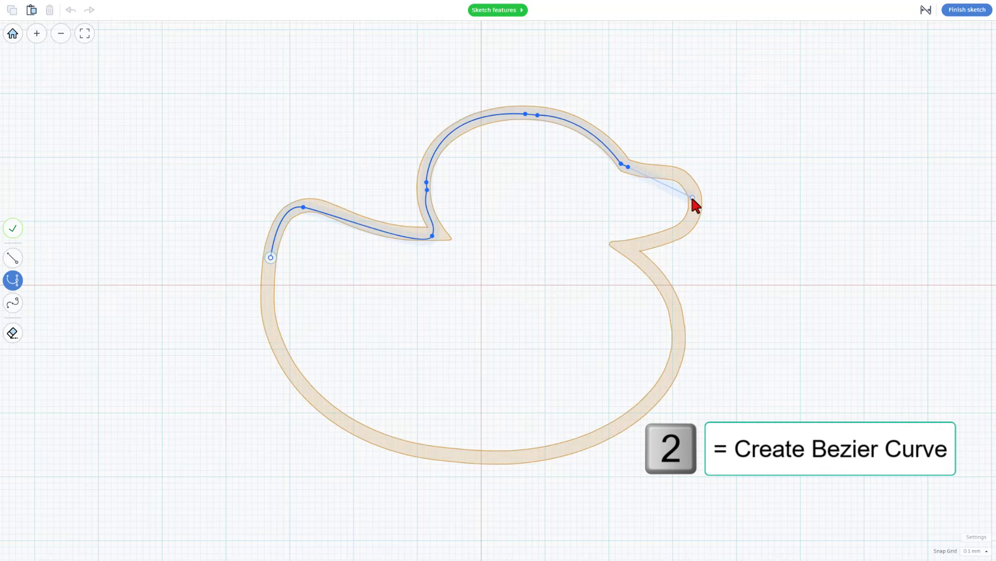
pyautogui.moveTo(694, 201); pyautogui.dragTo(696, 237)
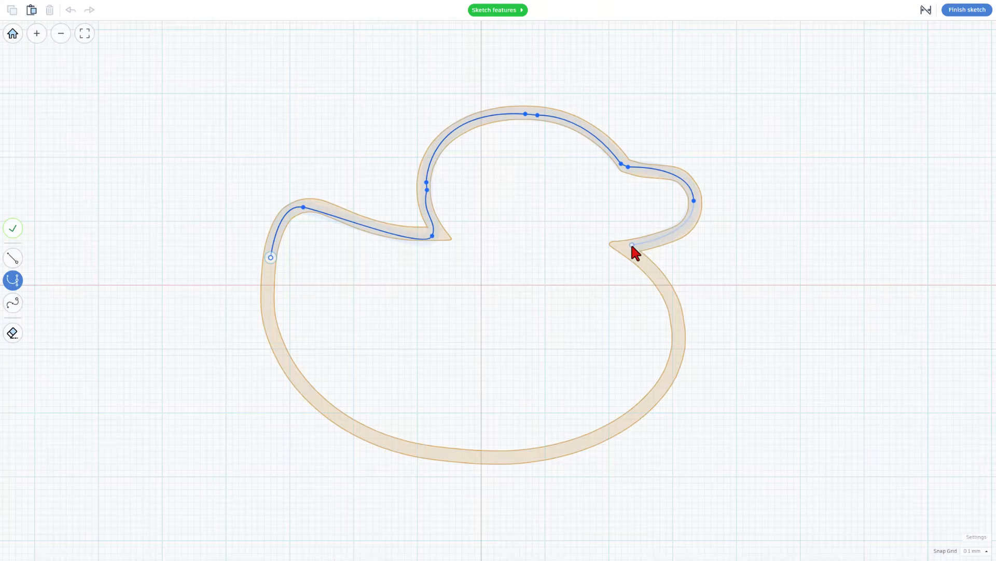
pyautogui.moveTo(627, 247); pyautogui.dragTo(590, 255)
# - Draw a short straight segment below the beak notch and trace a Bezier curve around the chest to the lower belly
pyautogui.press('1')
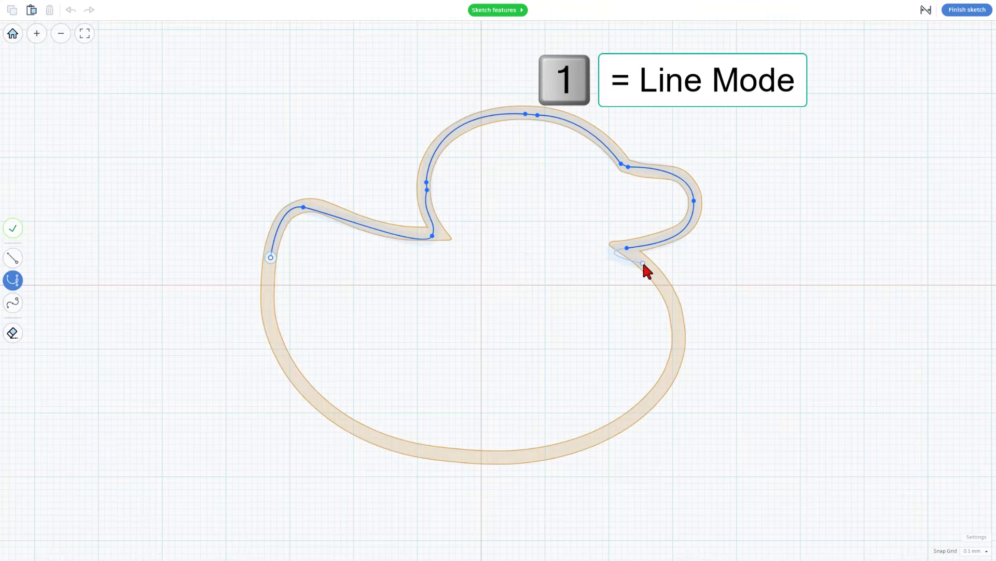
pyautogui.press('1')
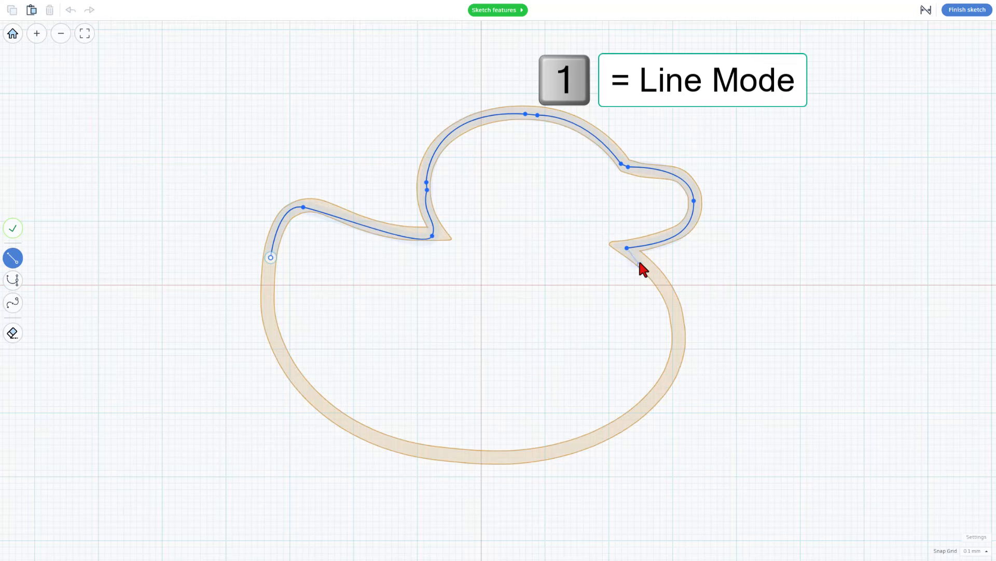
pyautogui.click(644, 260)
pyautogui.press('2')
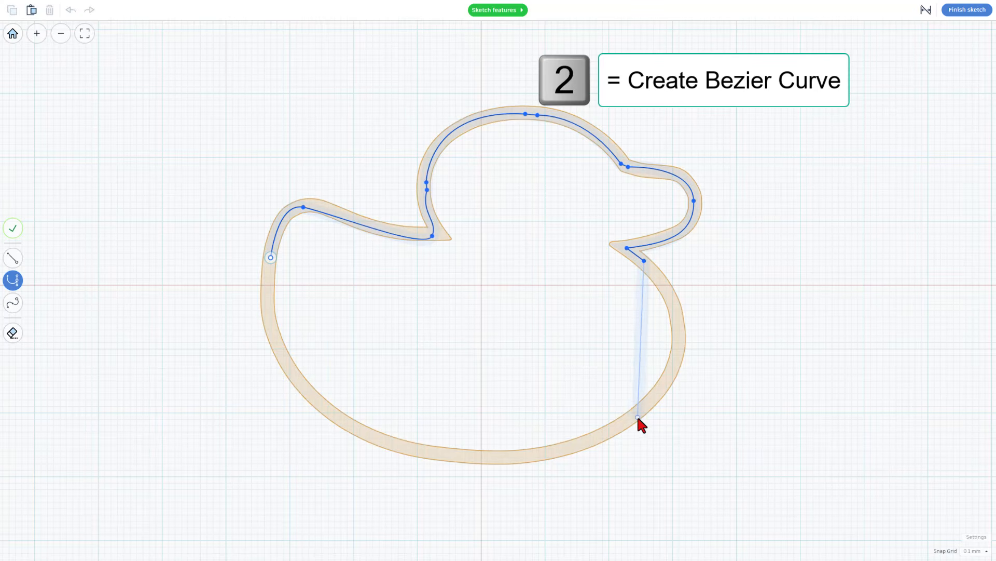
pyautogui.click(631, 415)
pyautogui.moveTo(615, 418); pyautogui.dragTo(531, 473)
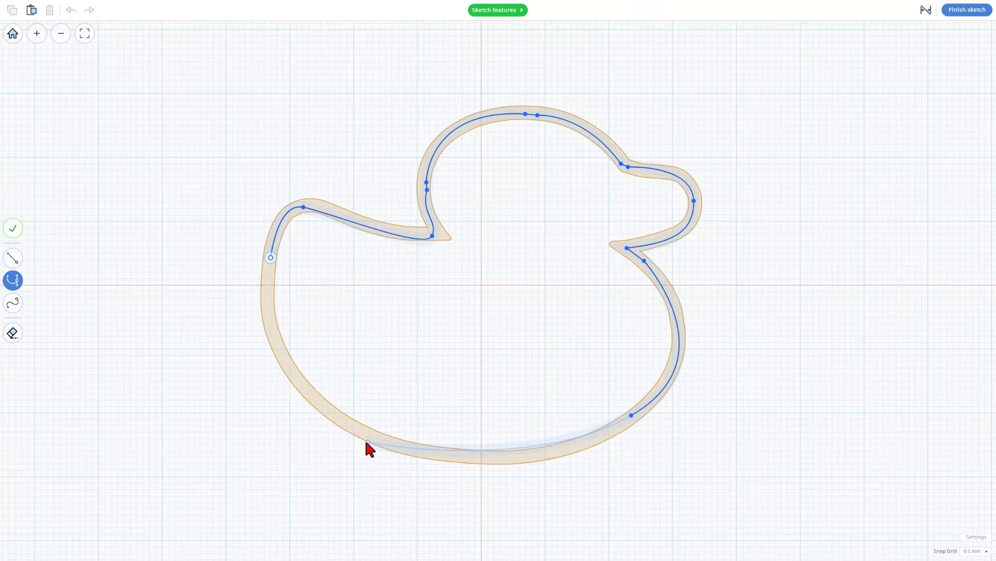
# - Trace Bezier curves along the duck's underside and up its rear to the starting point to close the outline
pyautogui.moveTo(387, 442); pyautogui.dragTo(276, 417)
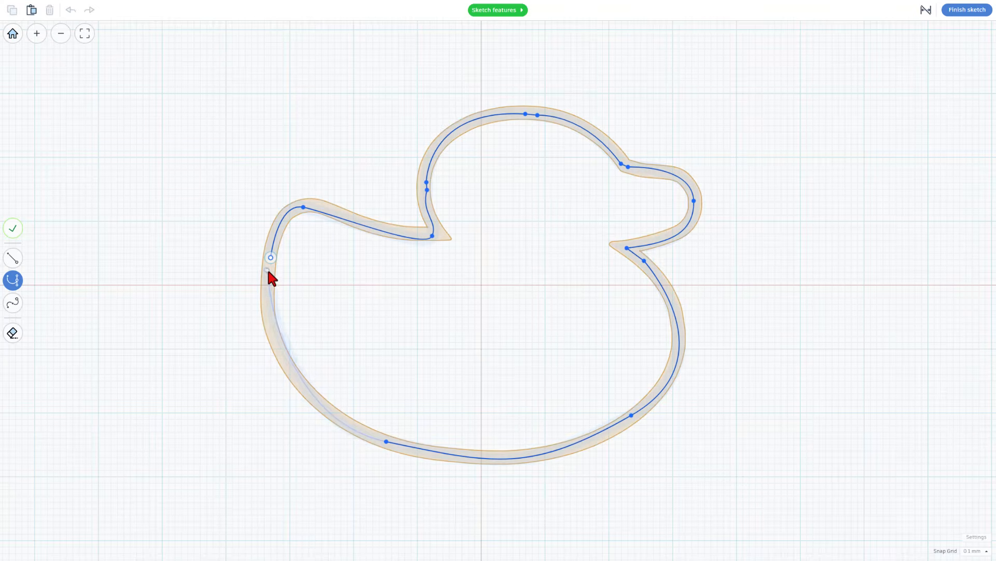
pyautogui.moveTo(268, 263); pyautogui.dragTo(286, 228)
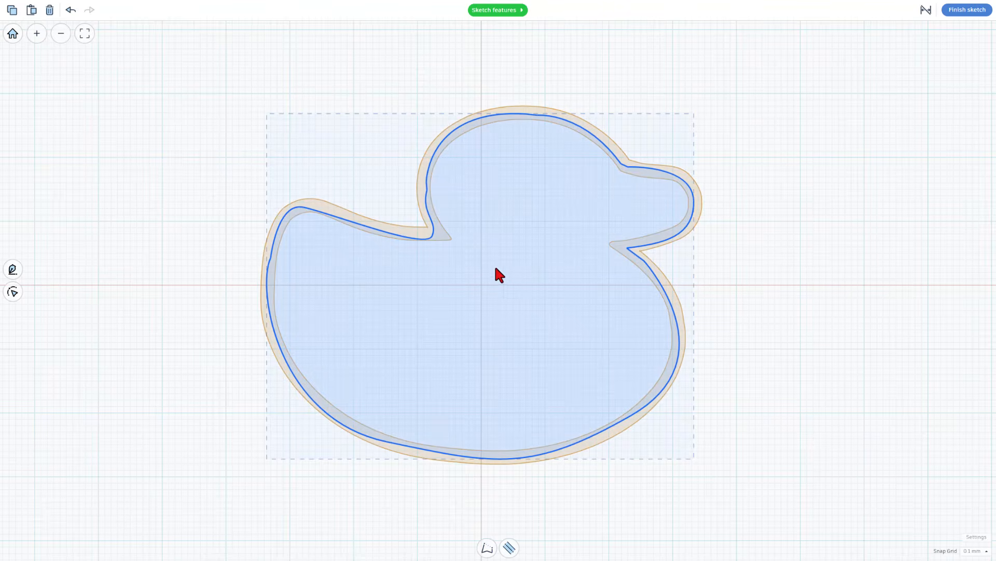
pyautogui.click(540, 291)
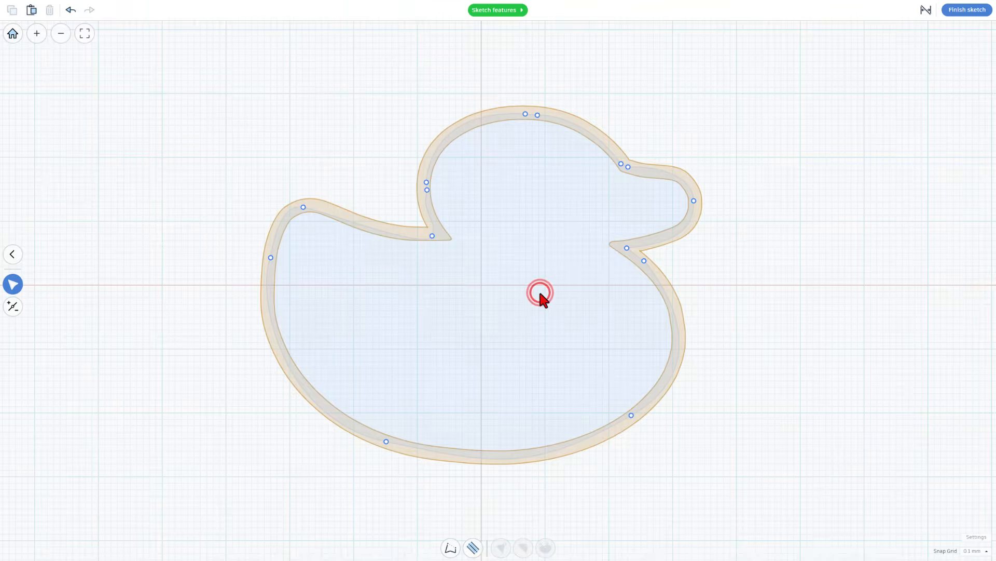
pyautogui.scroll(2, 469, 196)
pyautogui.scroll(2, 440, 188)
pyautogui.scroll(-3, 440, 188)
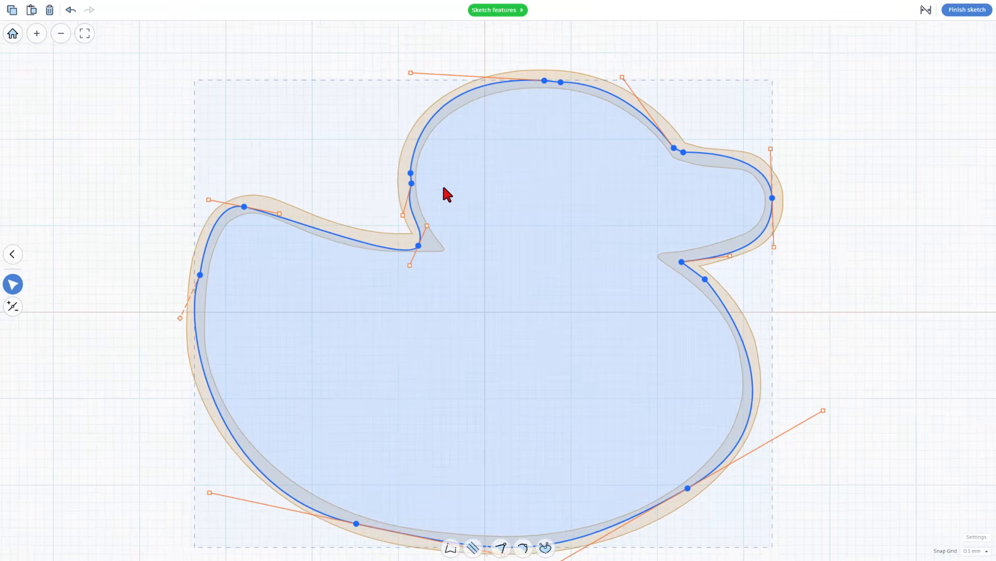
pyautogui.moveTo(646, 226); pyautogui.dragTo(676, 216)
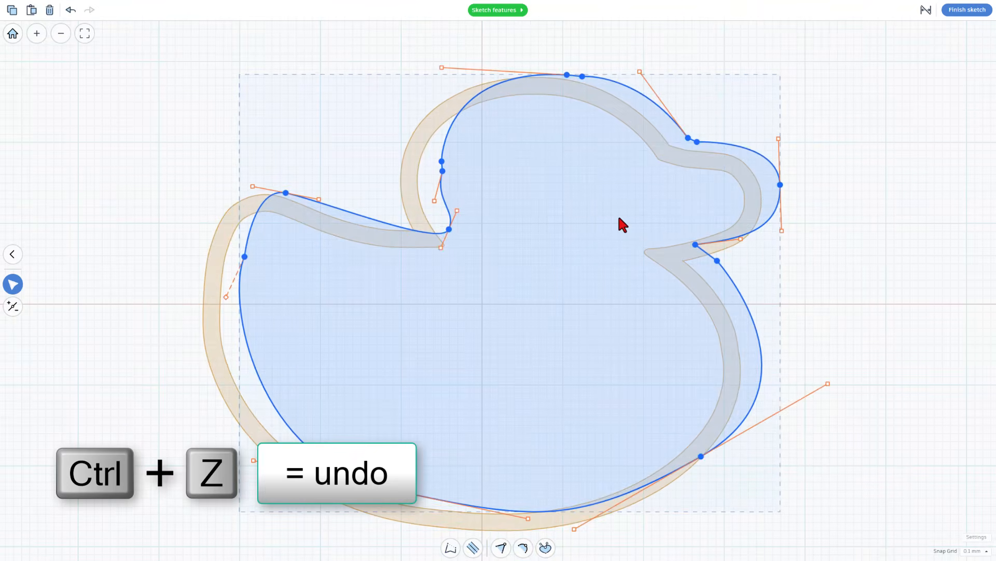
pyautogui.hotkey('ctrl', 'z')
# - Turn the duck profile into a hollow outline with a stroke width of 1.2
pyautogui.click(500, 253)
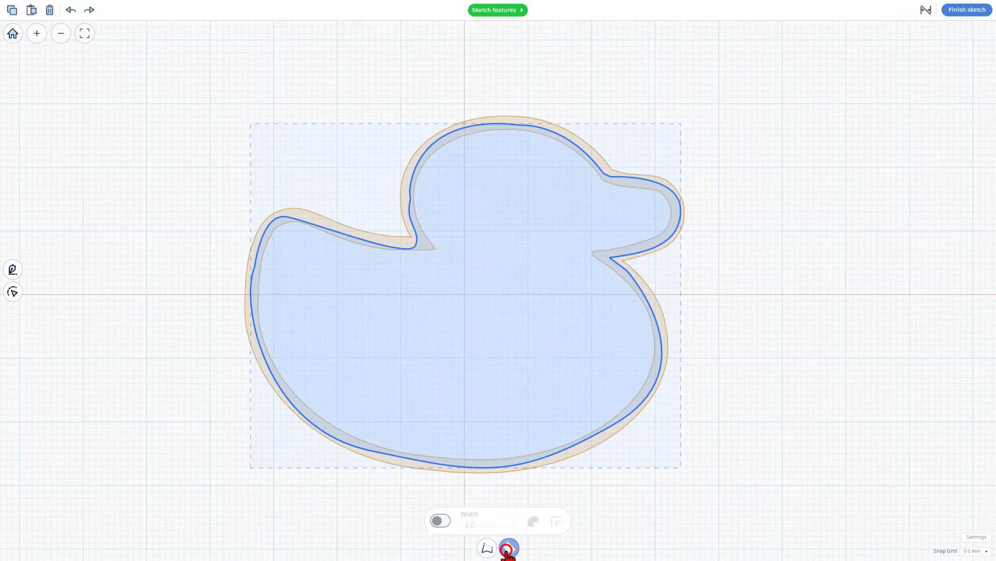
pyautogui.click(443, 520)
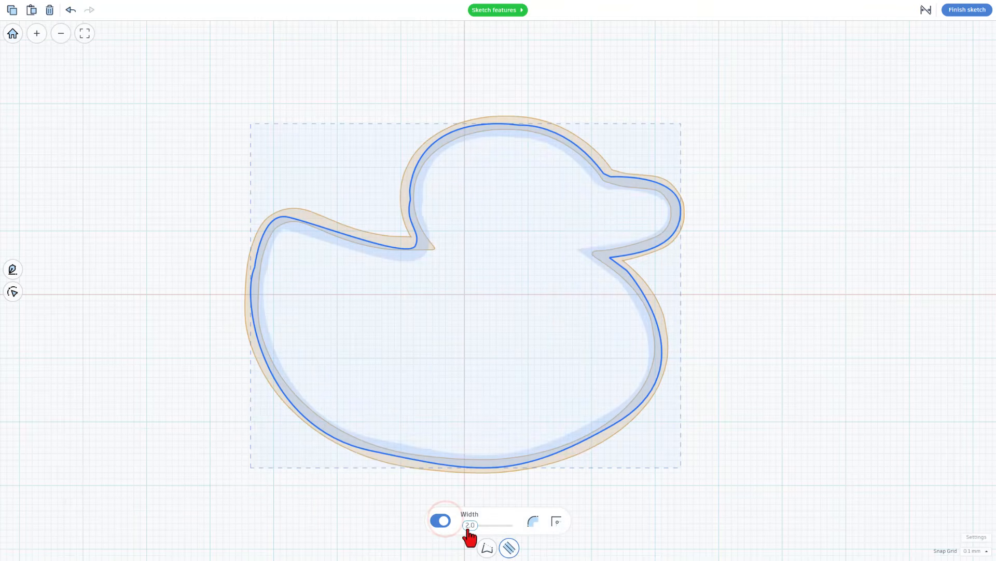
pyautogui.moveTo(471, 526); pyautogui.dragTo(462, 535)
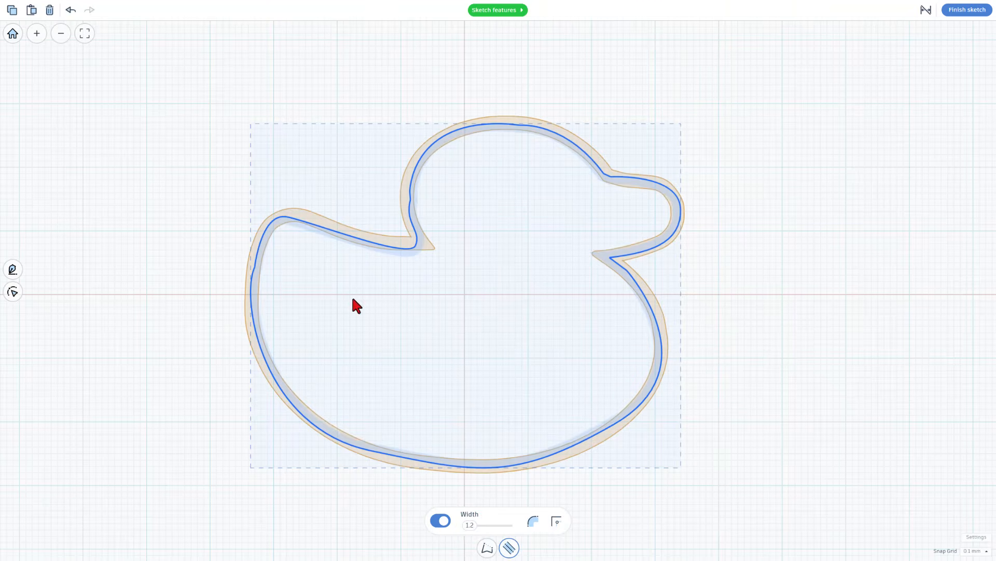
# - Remove the extra points just past the head's crown, on the back of the head and below the beak notch
pyautogui.scroll(2, 438, 195)
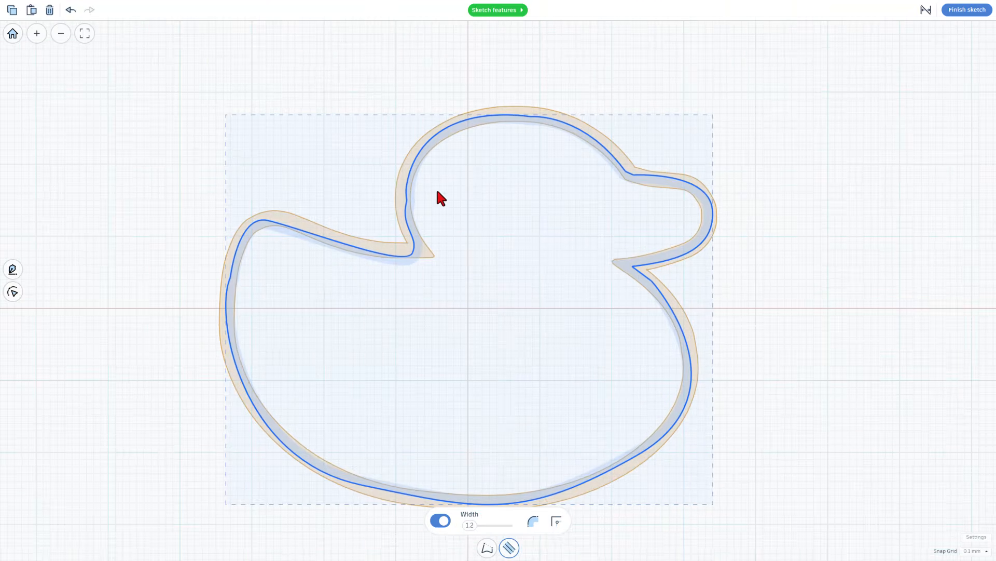
pyautogui.scroll(-3, 511, 189)
pyautogui.scroll(3, 516, 189)
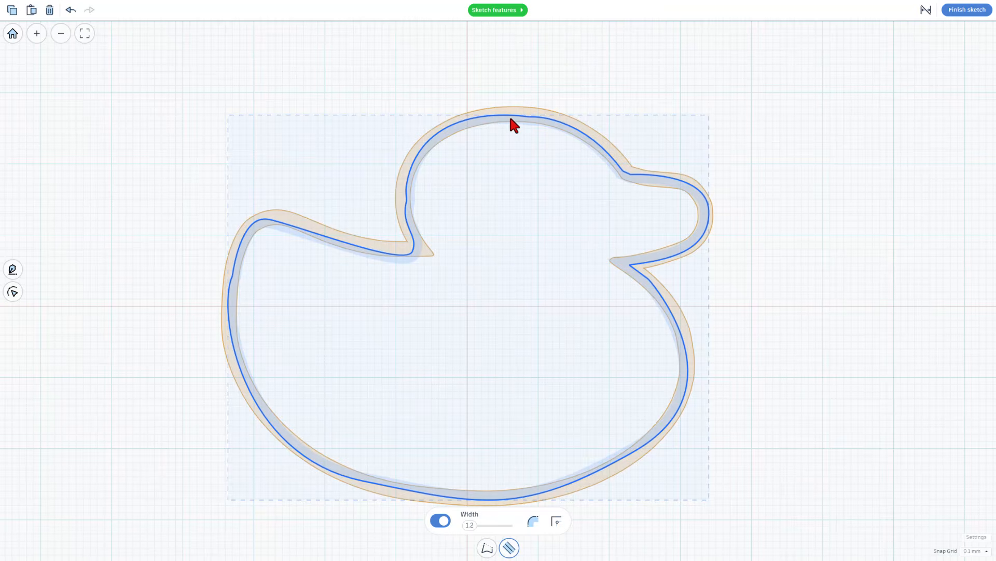
pyautogui.click(515, 116)
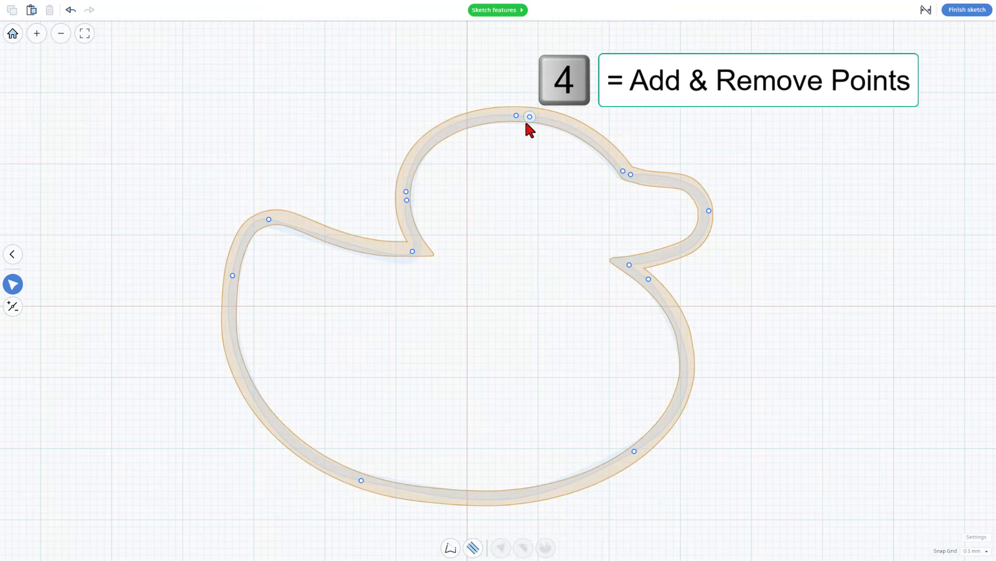
pyautogui.press('4')
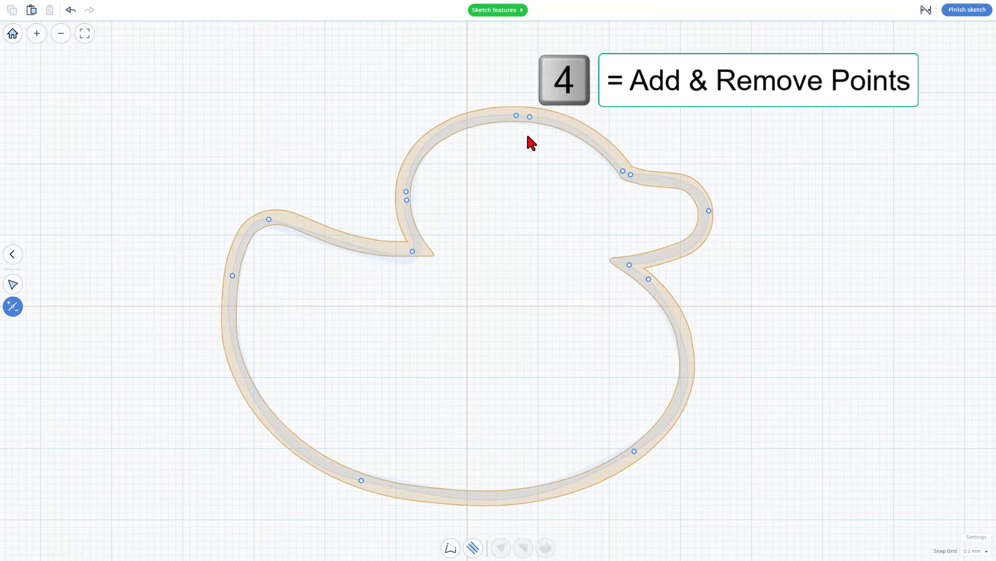
pyautogui.click(530, 117)
pyautogui.click(407, 200)
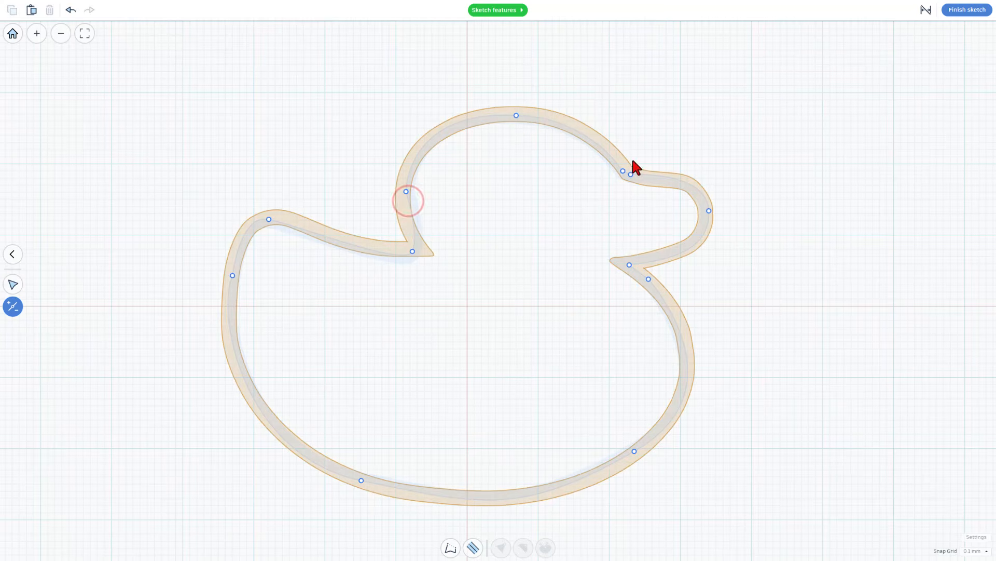
pyautogui.click(649, 280)
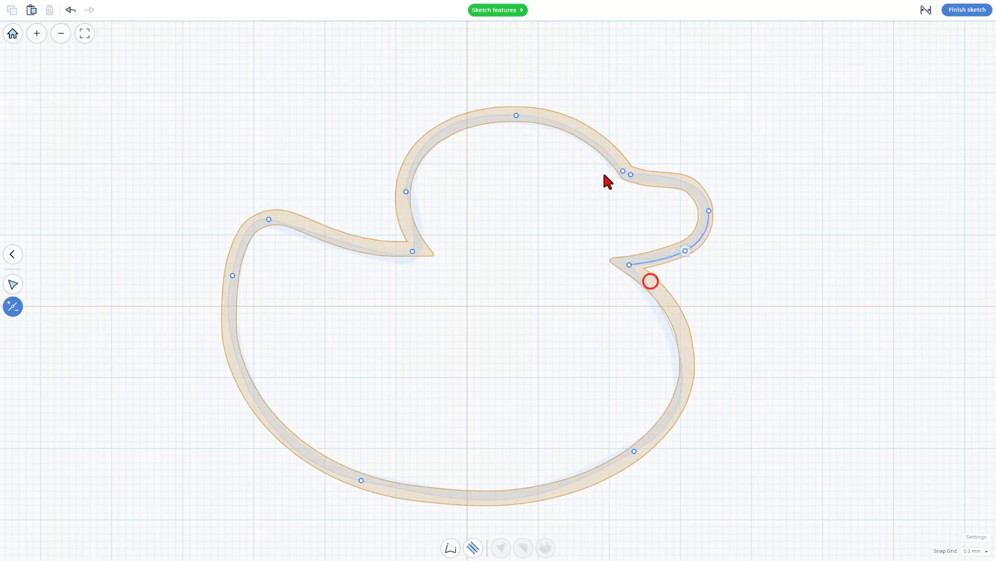
# - Make the head's crown point smooth, then shift it toward the back of the head and adjust its handles to follow the outline
pyautogui.press('v')
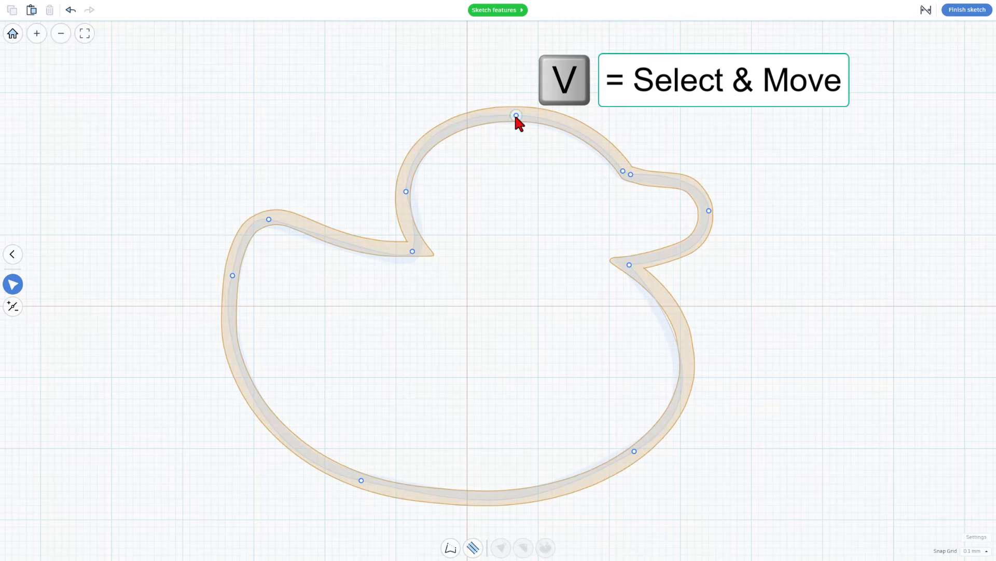
pyautogui.click(517, 115)
pyautogui.hotkey('ctrl', 'z')
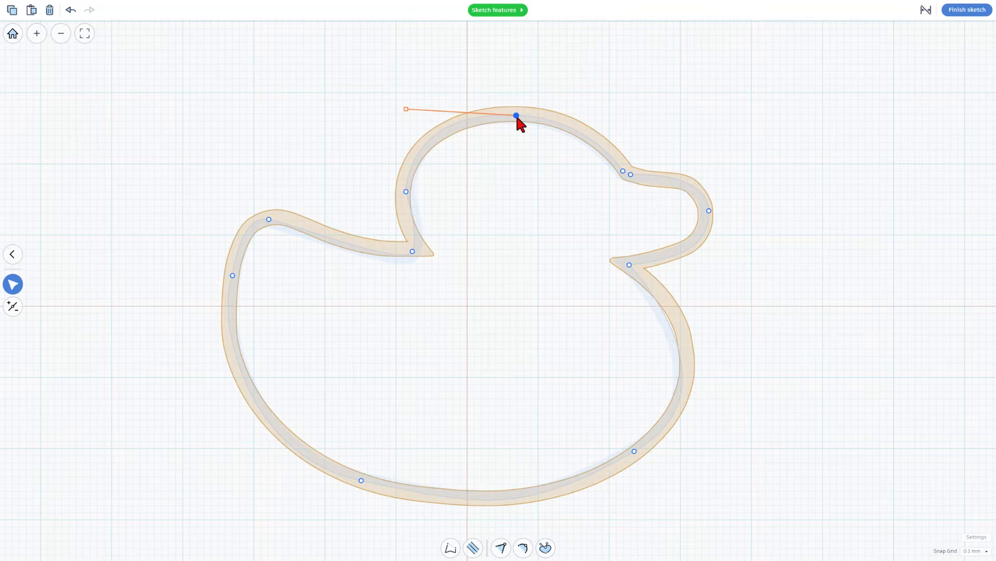
pyautogui.press('2')
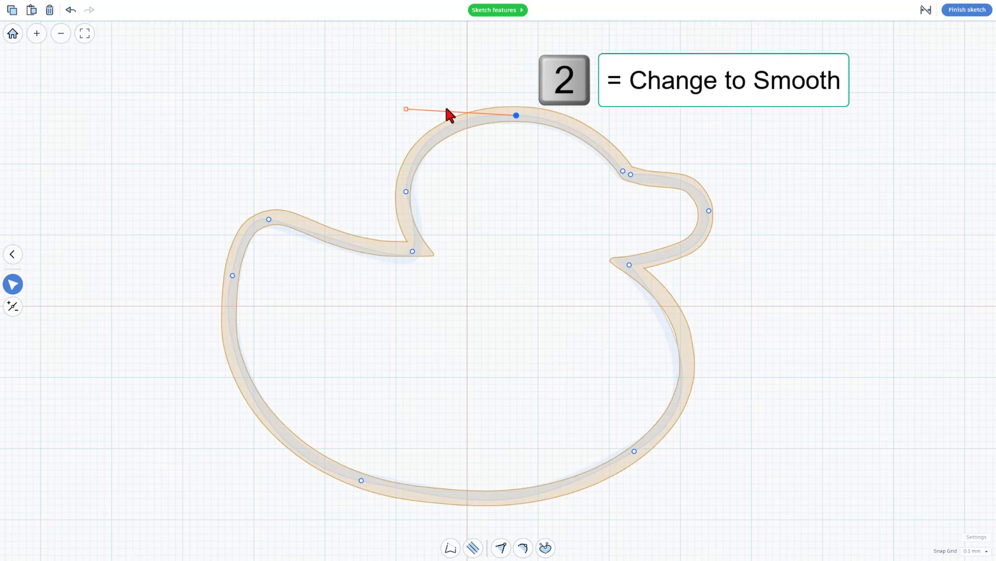
pyautogui.press('2')
pyautogui.moveTo(627, 122); pyautogui.dragTo(599, 121)
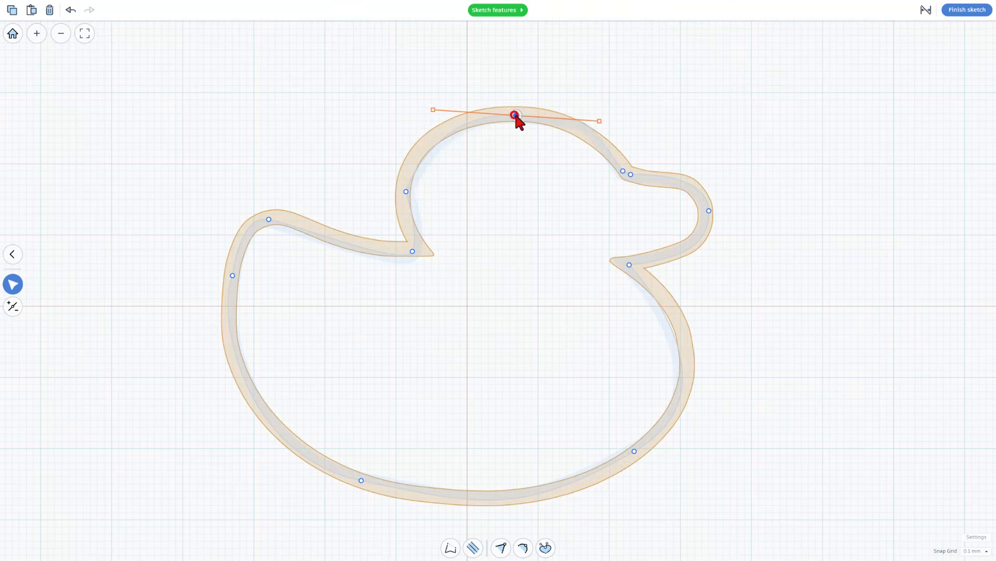
pyautogui.moveTo(516, 116); pyautogui.dragTo(495, 112)
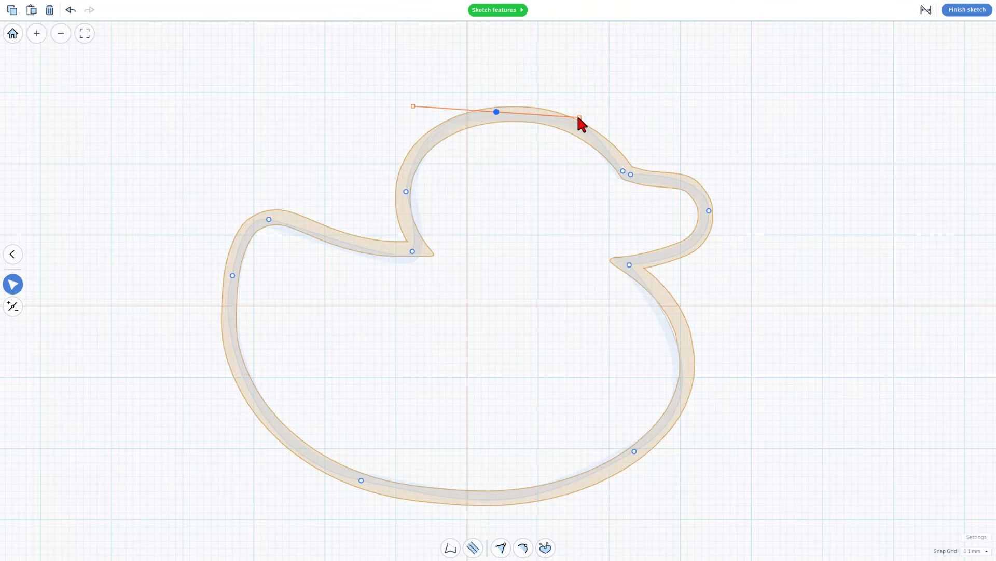
pyautogui.moveTo(580, 118)
pyautogui.mouseDown()
pyautogui.moveTo(575, 110)
pyautogui.moveTo(591, 109)
pyautogui.mouseUp()
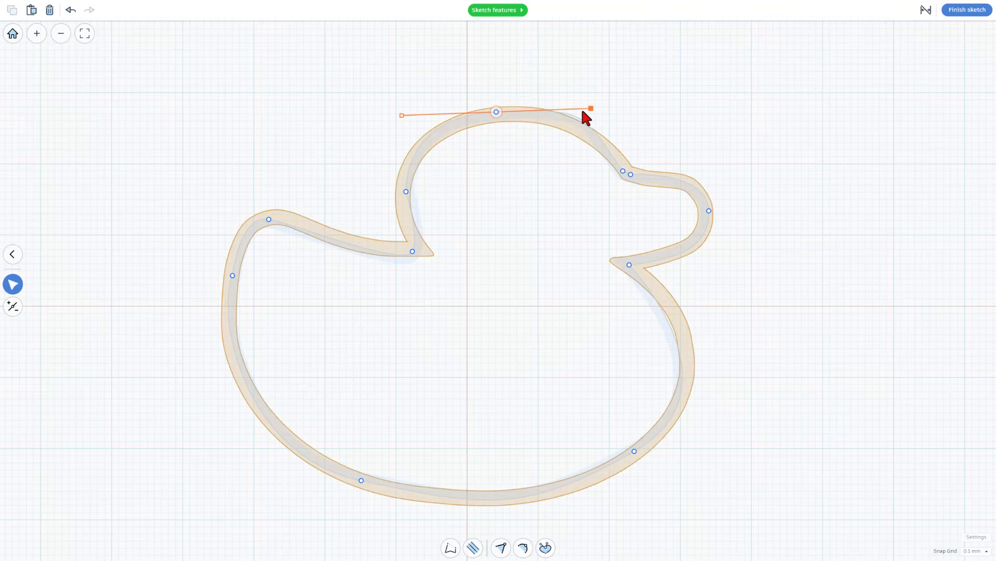
# - Move the back-of-head point onto the outline, and break and reshape the neck corner's handles to fit both adjoining curves
pyautogui.click(405, 196)
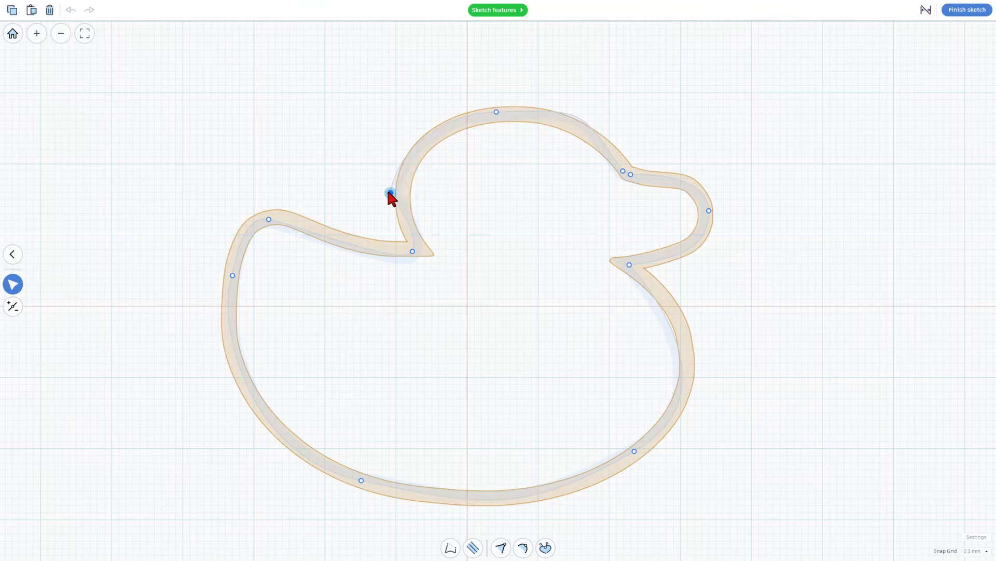
pyautogui.click(412, 252)
pyautogui.press('3')
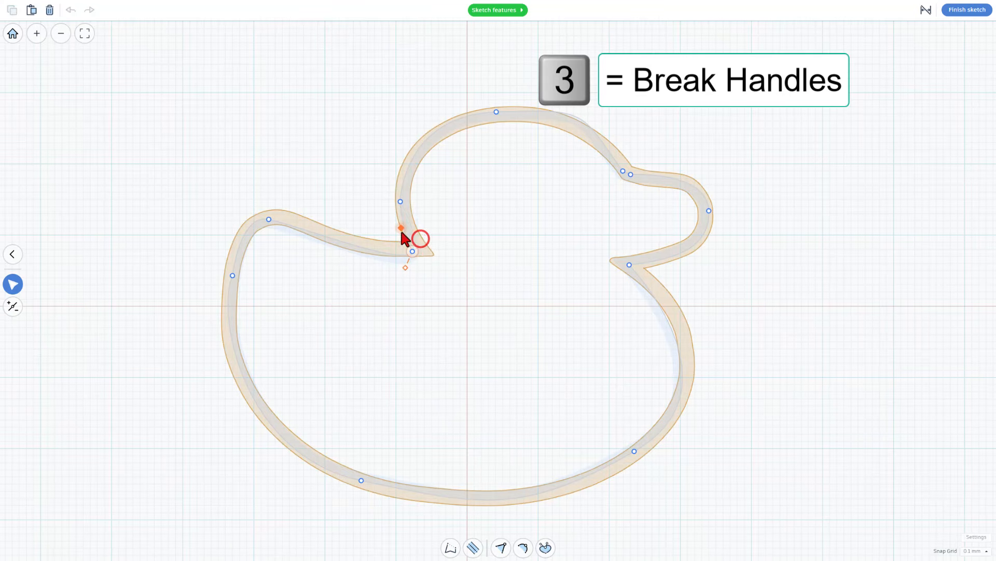
pyautogui.moveTo(401, 231); pyautogui.dragTo(401, 231)
pyautogui.click(419, 248)
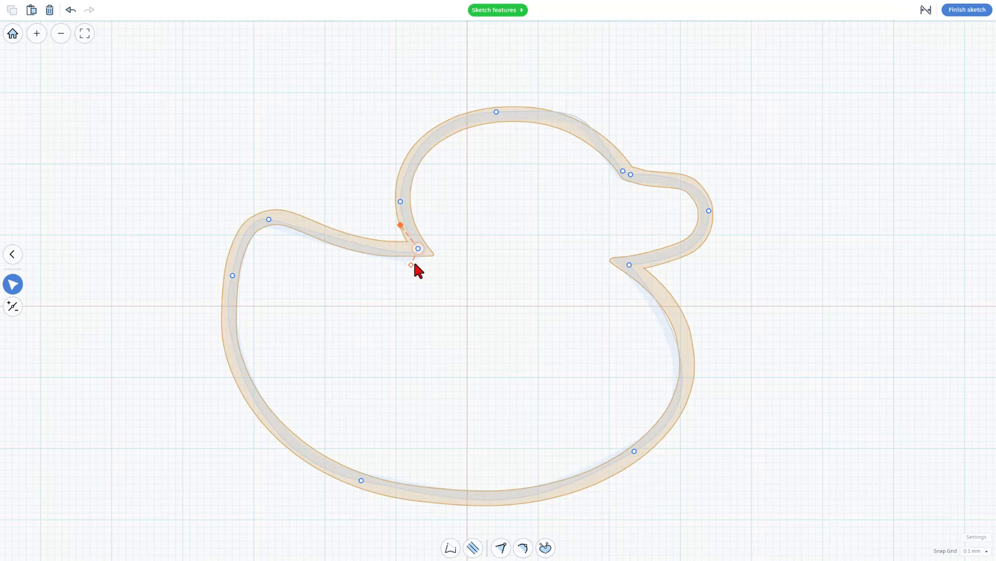
pyautogui.moveTo(412, 265); pyautogui.dragTo(370, 250)
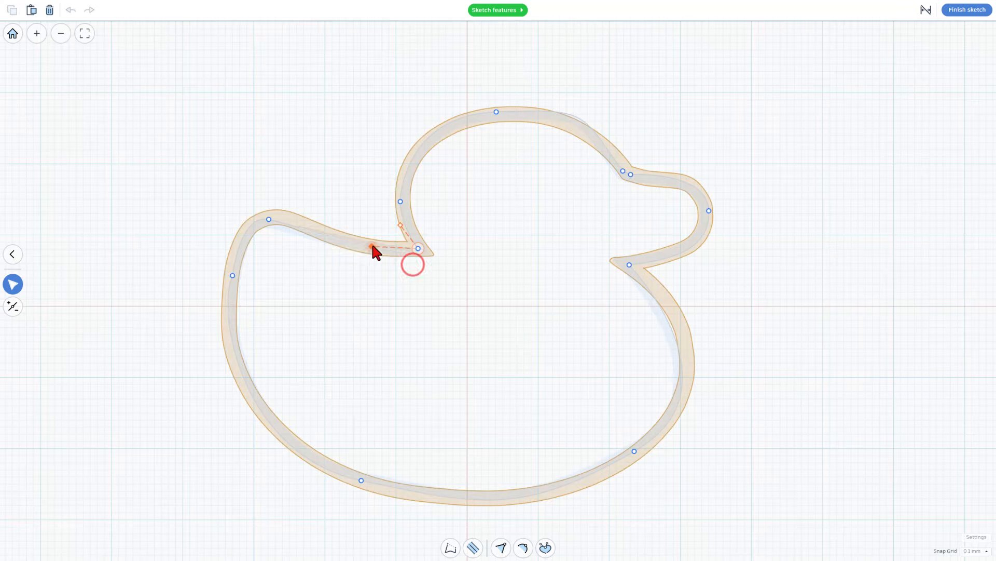
# - Reposition the tail tip point and the rear point below it, adjusting their handles to follow the outline
pyautogui.click(269, 220)
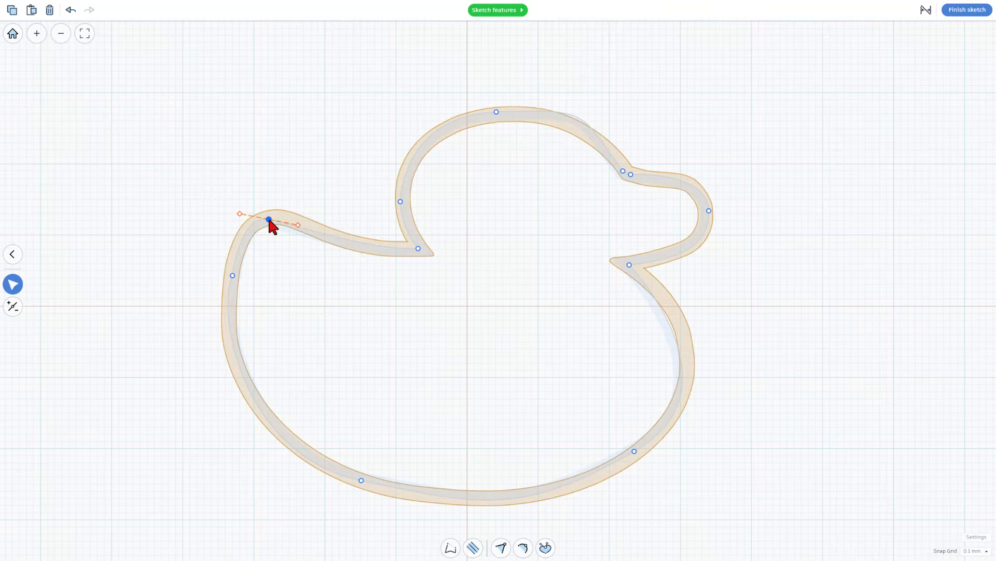
pyautogui.moveTo(298, 224); pyautogui.dragTo(267, 216)
pyautogui.moveTo(229, 275); pyautogui.dragTo(226, 281)
pyautogui.click(228, 280)
pyautogui.moveTo(212, 315)
pyautogui.mouseDown()
pyautogui.moveTo(242, 339)
pyautogui.moveTo(218, 361)
pyautogui.moveTo(211, 328)
pyautogui.mouseUp()
# - Adjust the beak notch handle, and move the lower chest point outward with broken handles to fit the chest curve
pyautogui.click(629, 265)
pyautogui.moveTo(669, 260); pyautogui.dragTo(677, 259)
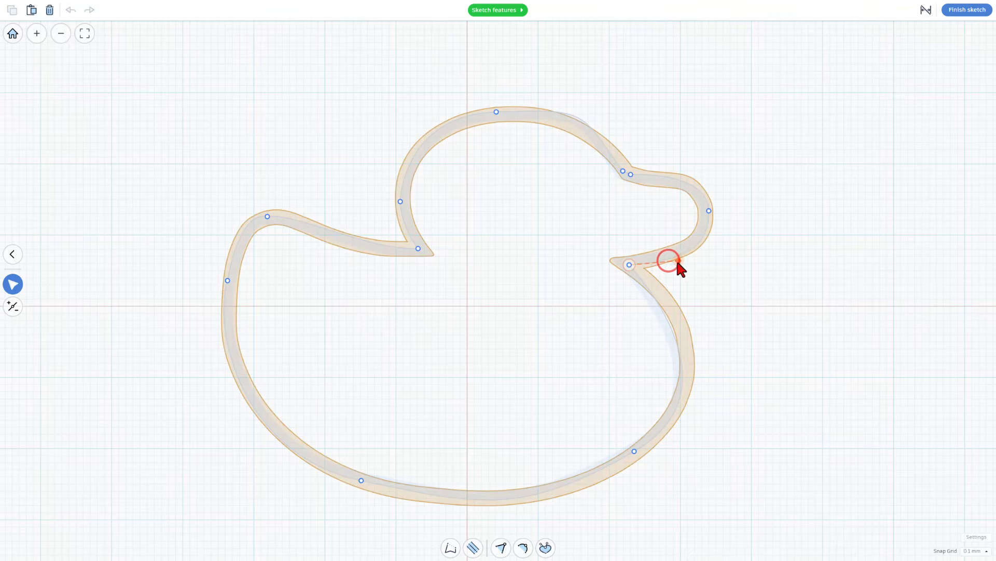
pyautogui.click(633, 451)
pyautogui.press('3')
pyautogui.moveTo(632, 452); pyautogui.dragTo(729, 389)
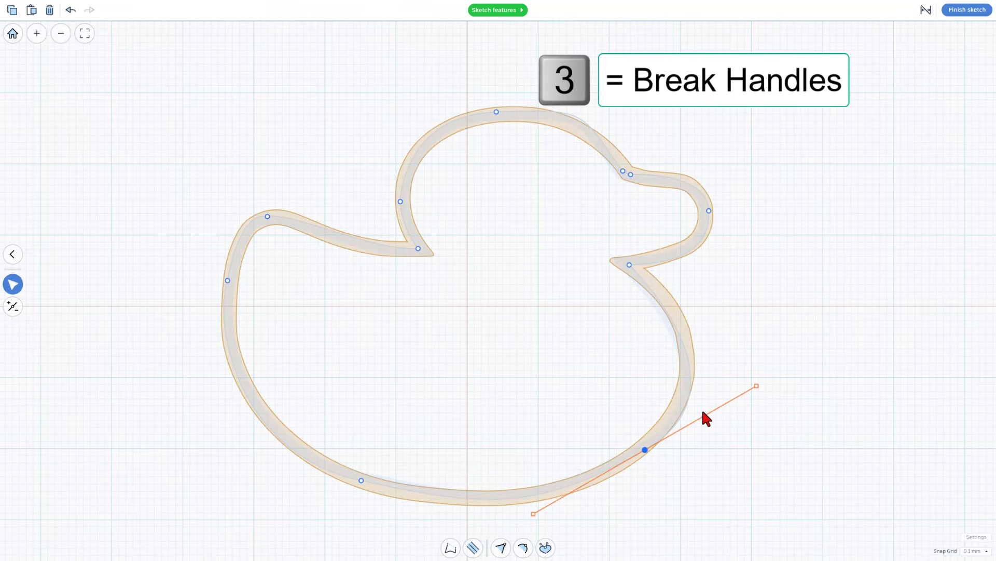
pyautogui.moveTo(757, 385); pyautogui.dragTo(759, 346)
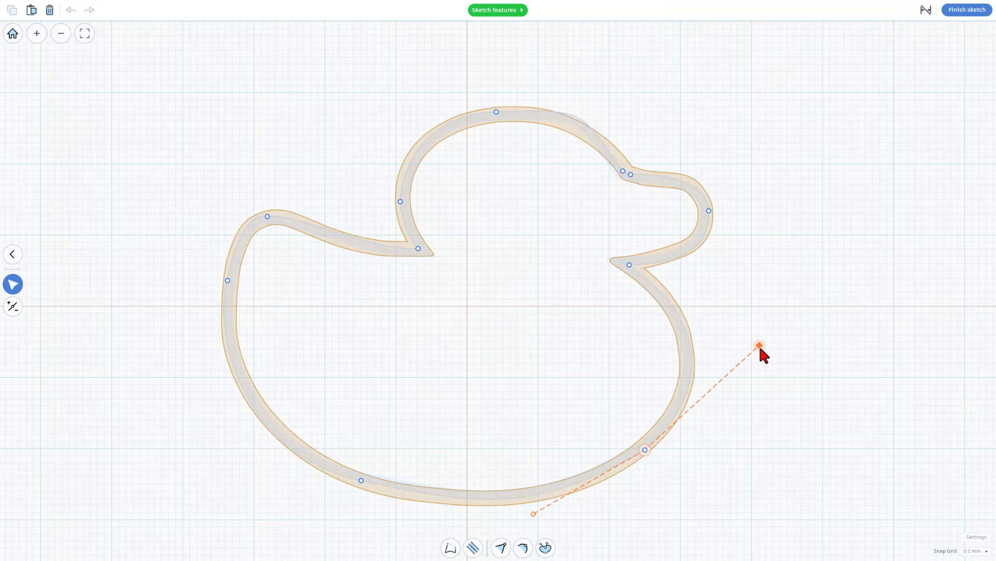
pyautogui.moveTo(534, 514)
pyautogui.mouseDown()
pyautogui.moveTo(485, 482)
pyautogui.moveTo(498, 527)
pyautogui.moveTo(511, 538)
pyautogui.moveTo(516, 521)
pyautogui.mouseUp()
# - Break the handles of the rear underside point, move it onto the outline and adjust both handles to fit the belly
pyautogui.press('3')
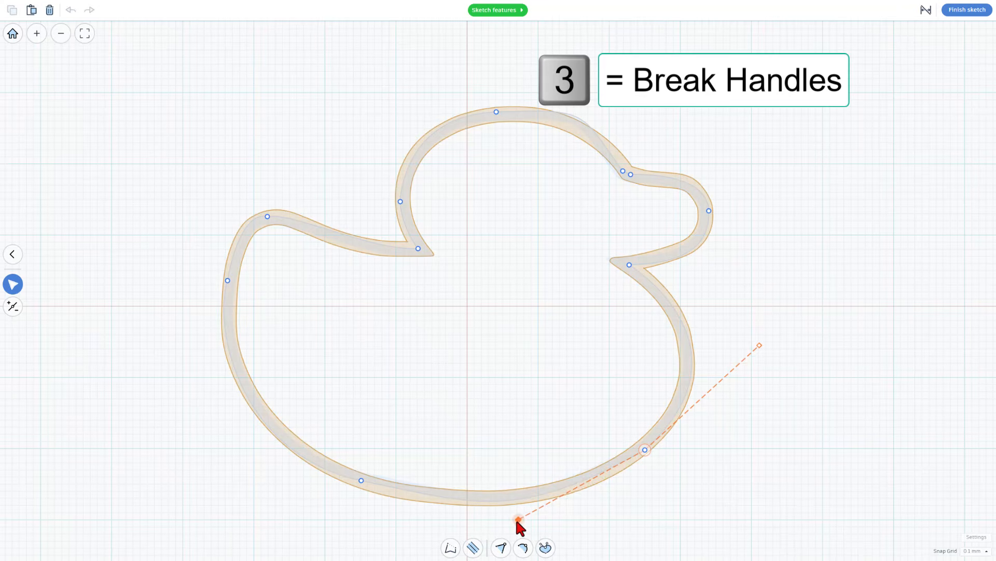
pyautogui.click(362, 480)
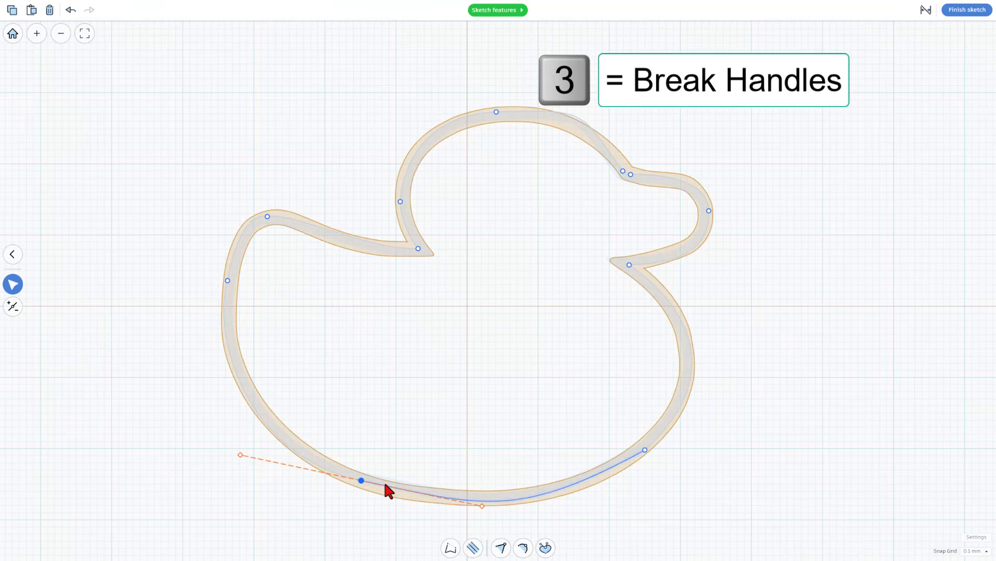
pyautogui.moveTo(362, 480); pyautogui.dragTo(359, 487)
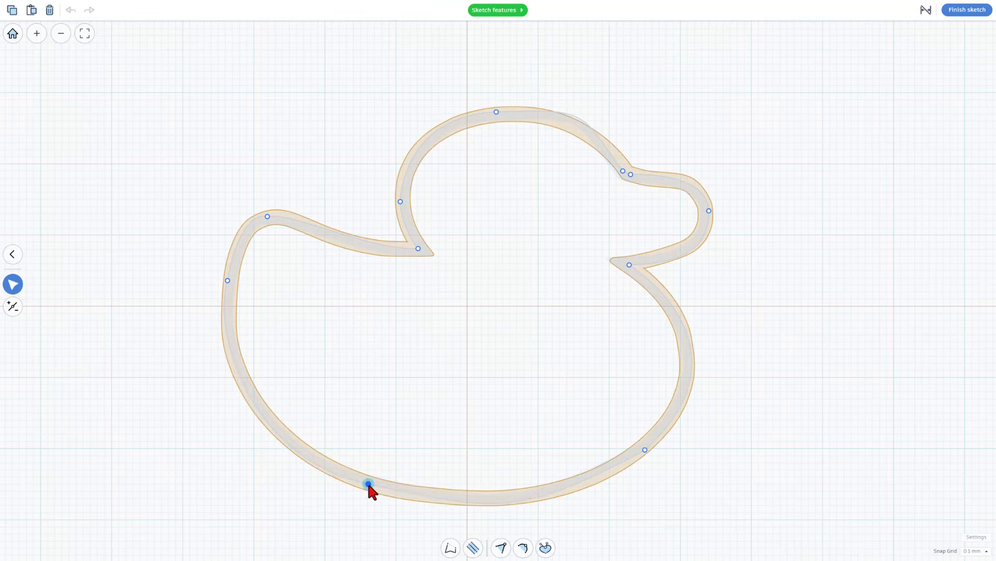
pyautogui.click(488, 509)
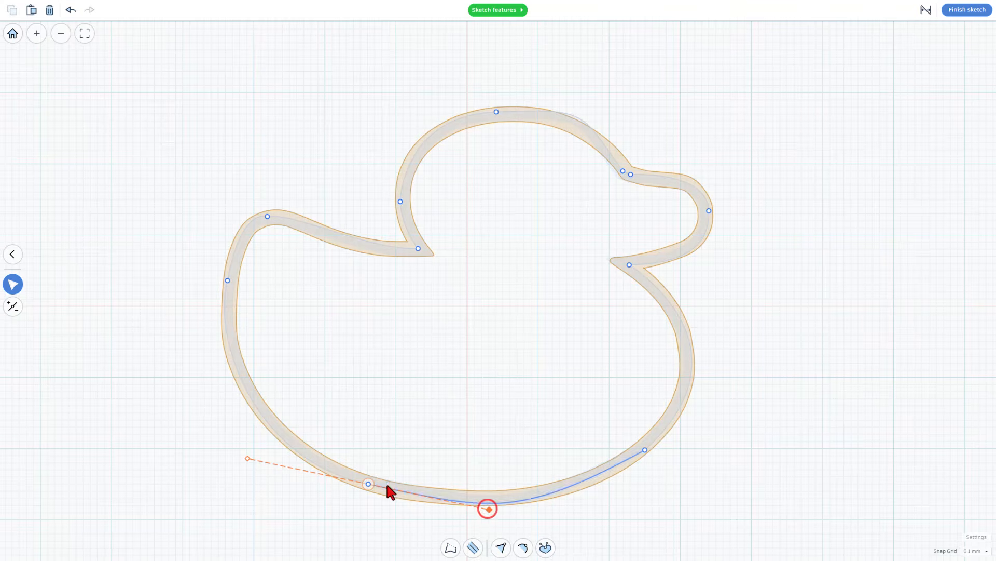
pyautogui.moveTo(368, 484); pyautogui.dragTo(371, 486)
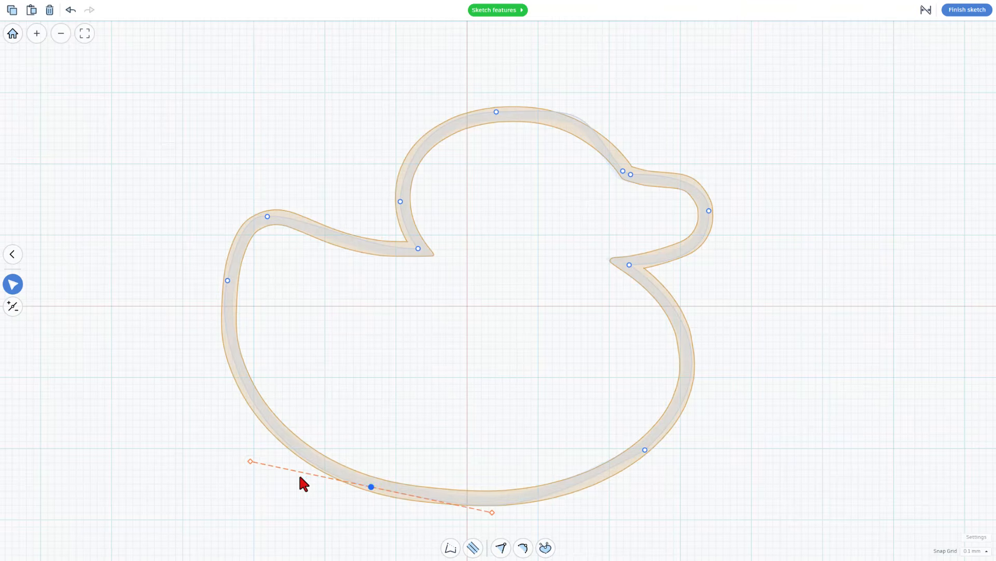
pyautogui.moveTo(251, 461); pyautogui.dragTo(230, 445)
pyautogui.moveTo(492, 513); pyautogui.dragTo(469, 502)
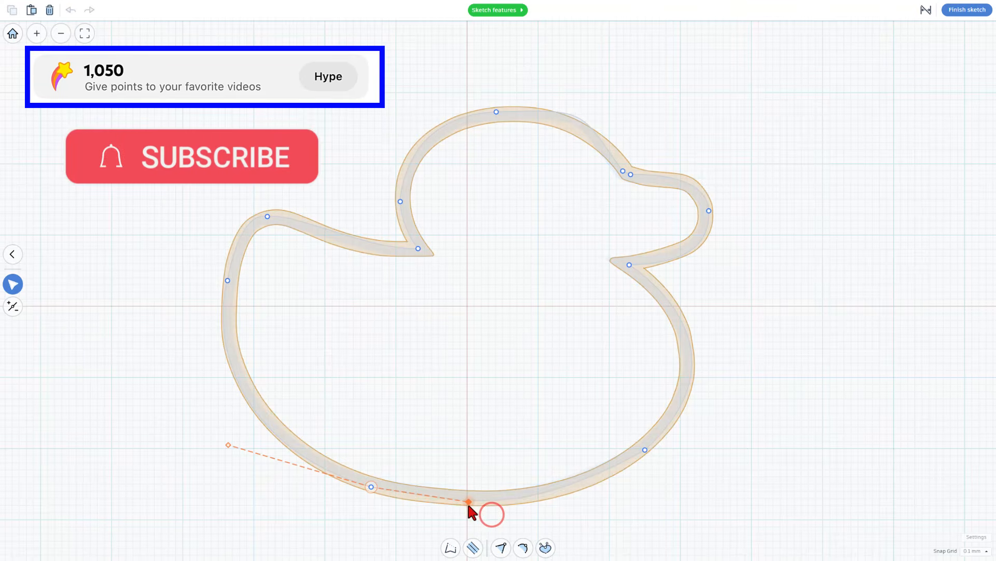
# - Shift the rear underside point slightly forward, and shorten its forward handle and the chest point's lower handle to refine the belly curve
pyautogui.click(372, 487)
pyautogui.moveTo(373, 491); pyautogui.dragTo(381, 490)
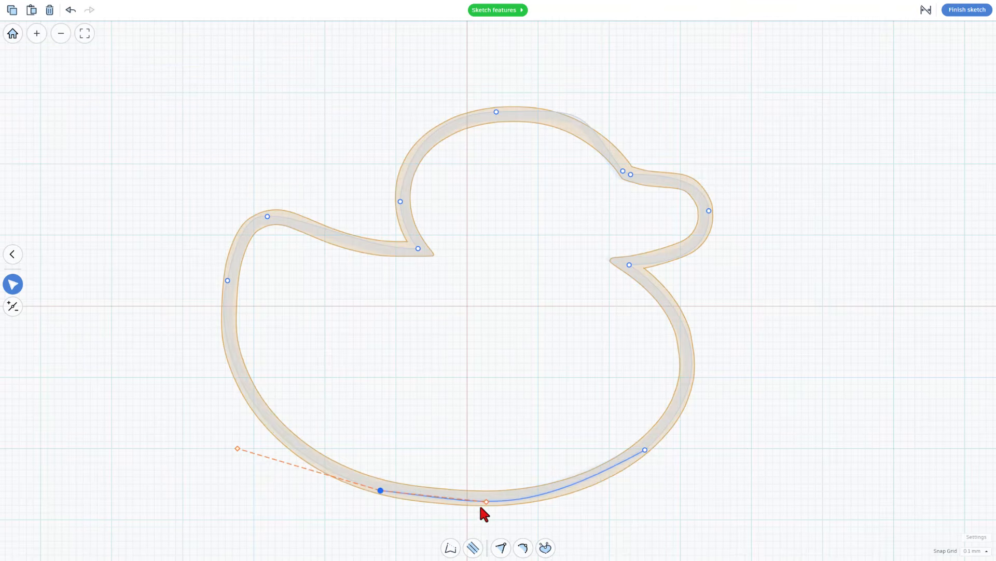
pyautogui.moveTo(441, 507); pyautogui.dragTo(414, 498)
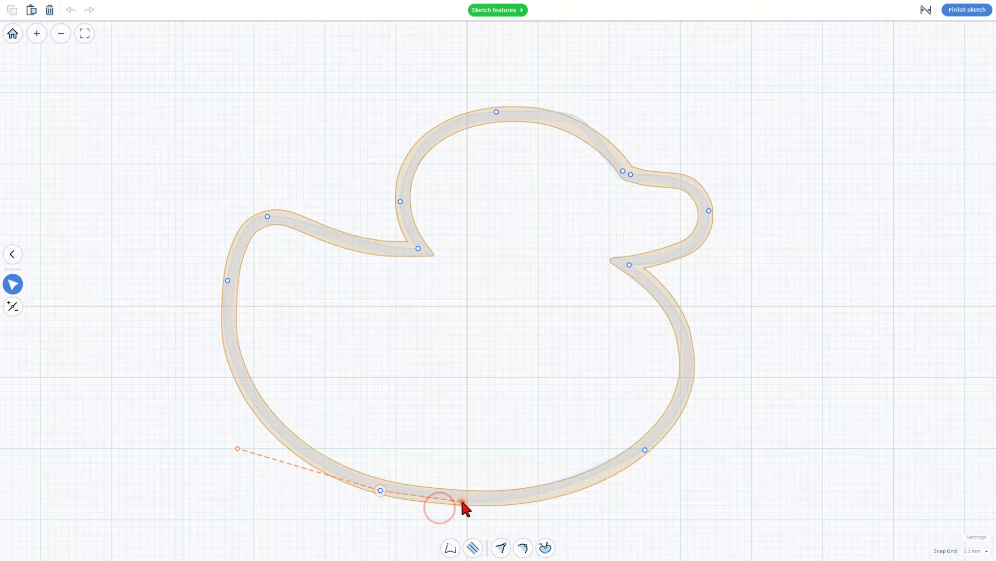
pyautogui.click(645, 449)
pyautogui.moveTo(519, 518); pyautogui.dragTo(554, 515)
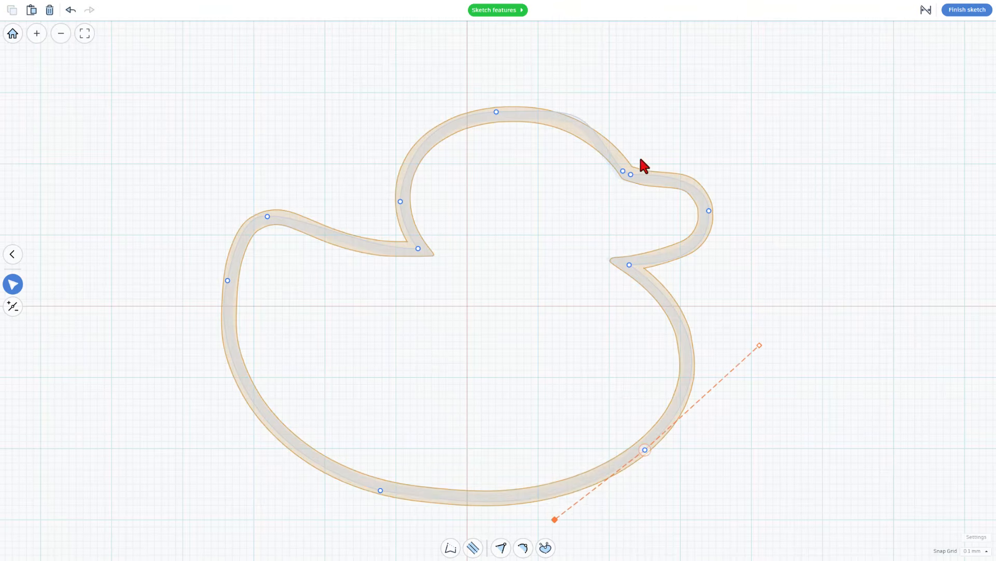
# - Break the handles of the point where the head meets the beak, move it up onto the outline and adjust its handle
pyautogui.click(623, 171)
pyautogui.press('3')
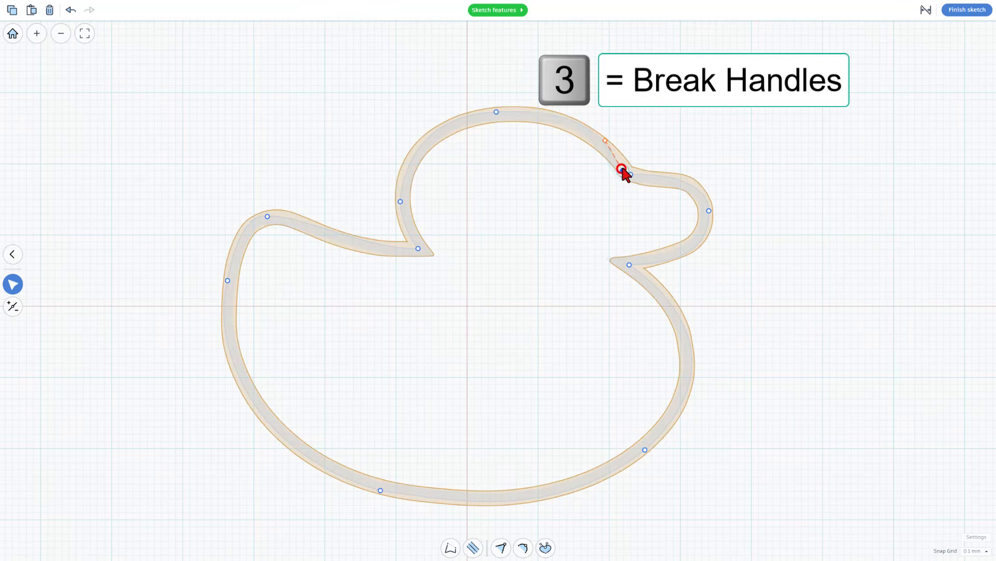
pyautogui.moveTo(623, 171); pyautogui.dragTo(594, 137)
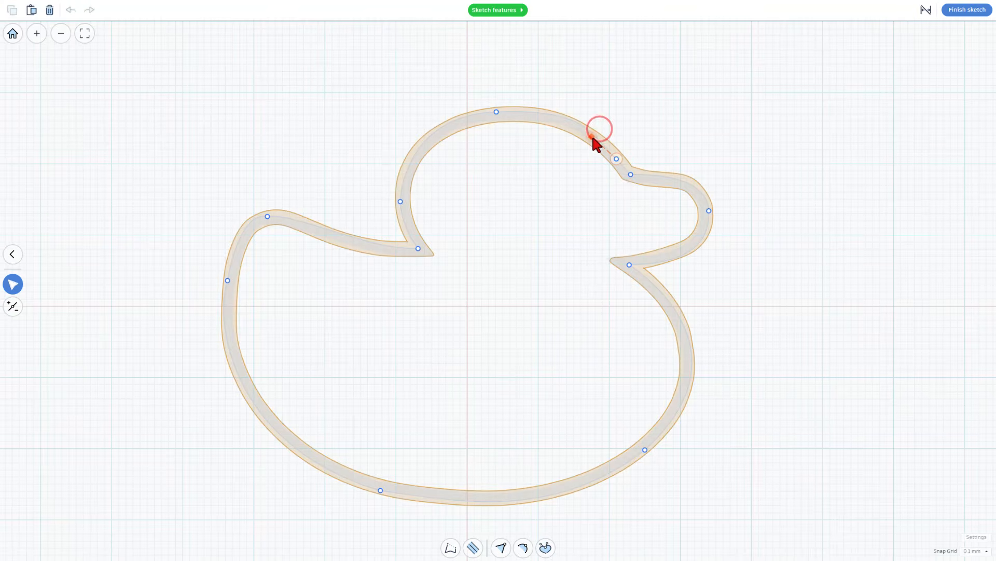
# - Shift the notch point below the beak slightly forward, adjust its handle along the beak, and finish the sketch
pyautogui.moveTo(630, 265); pyautogui.dragTo(675, 255)
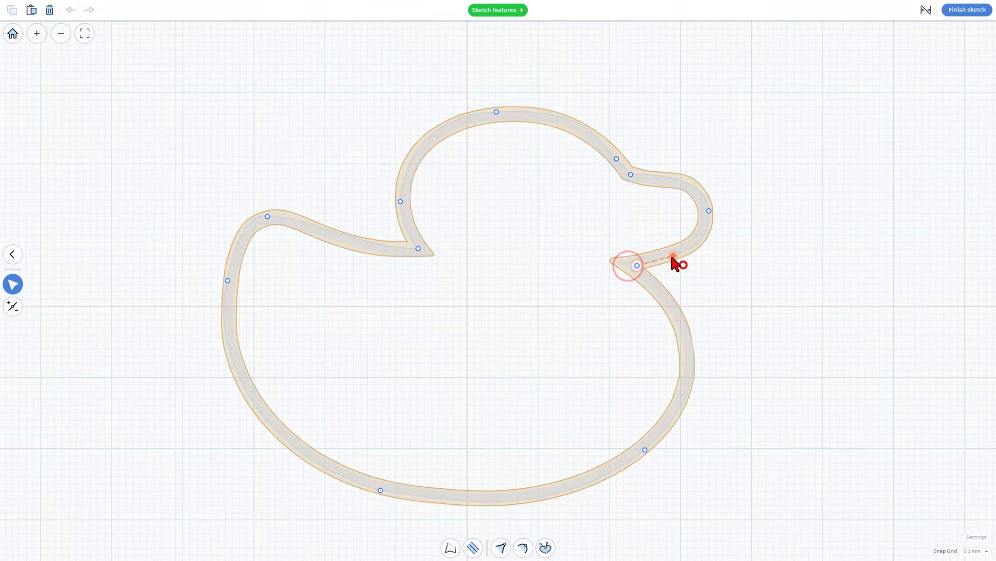
pyautogui.click(614, 157)
pyautogui.click(597, 138)
pyautogui.click(630, 173)
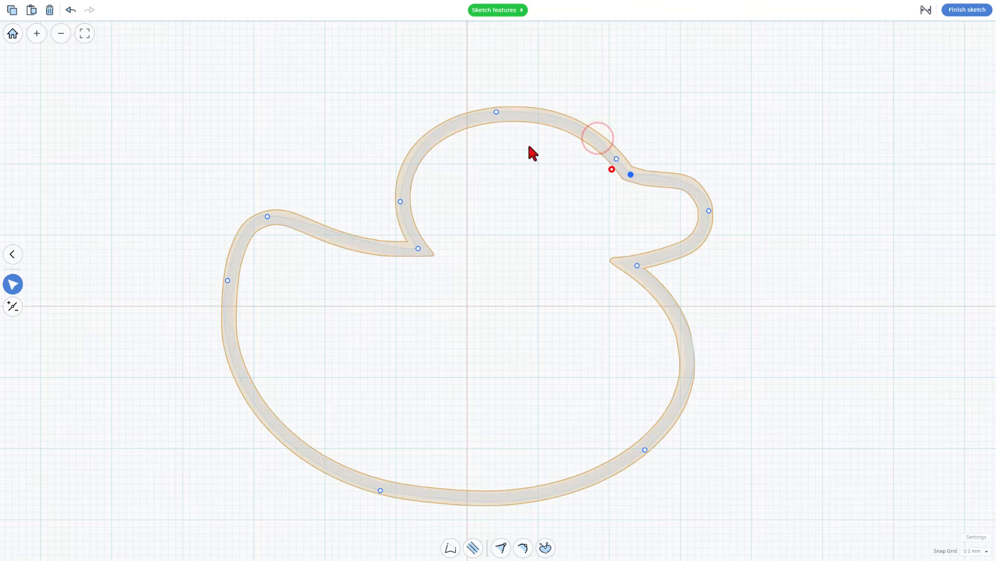
pyautogui.click(965, 11)
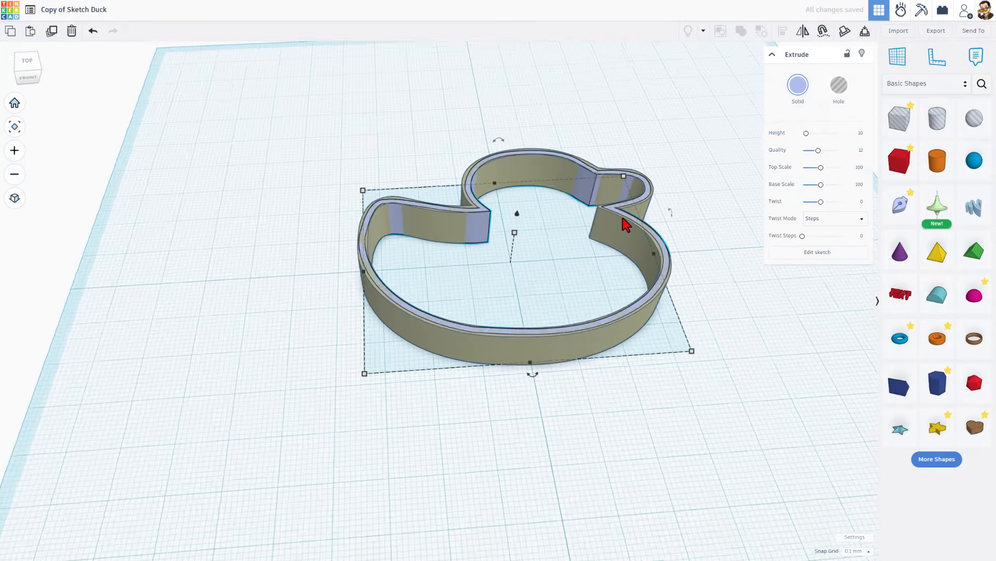
# - Move the original duck shape to the far corner of the workplane, and duplicate the traced duck outline in place
pyautogui.moveTo(569, 336)
pyautogui.mouseDown()
pyautogui.moveTo(405, 207)
pyautogui.moveTo(291, 165)
pyautogui.mouseUp()
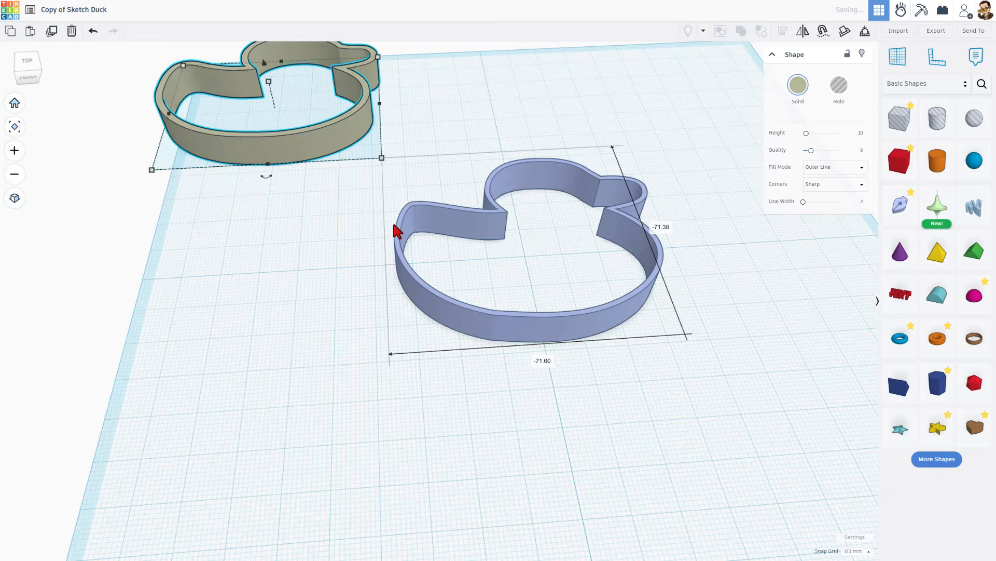
pyautogui.moveTo(449, 254); pyautogui.dragTo(534, 280, button='right')
pyautogui.hotkey('ctrl', 'd')
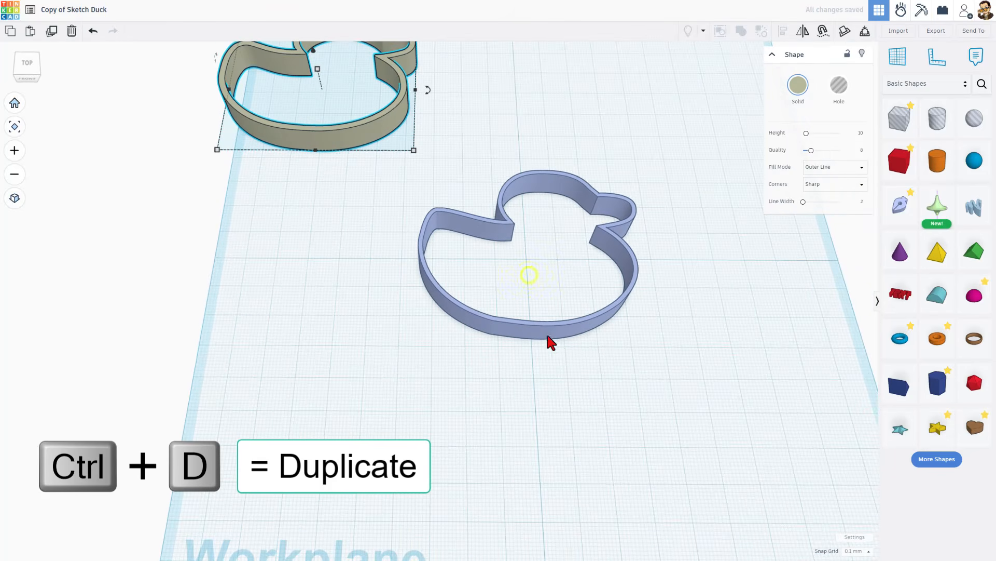
pyautogui.click(567, 332)
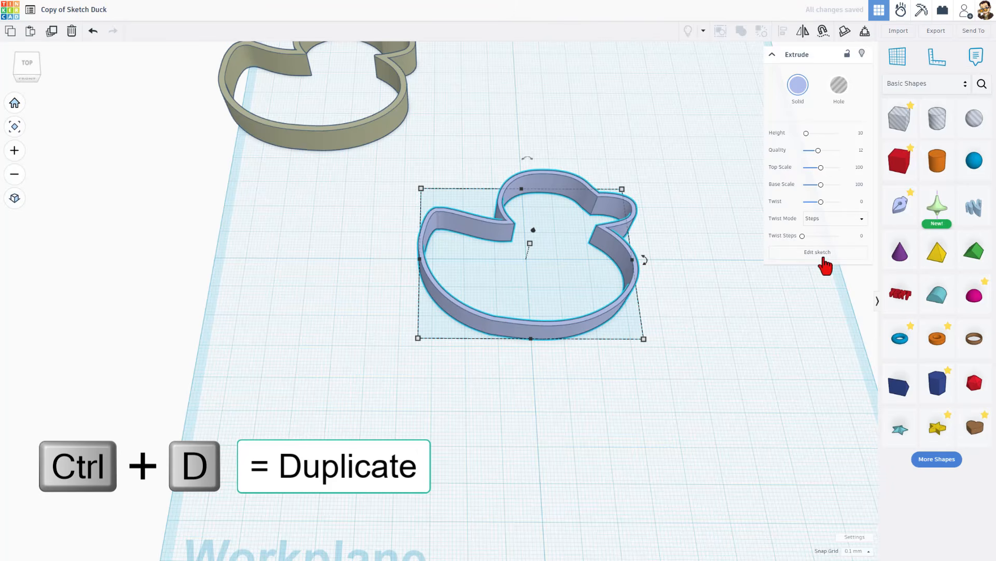
# - Turn off the outline in the duplicated duck's sketch so it becomes a filled shape, and finish the sketch
pyautogui.click(826, 254)
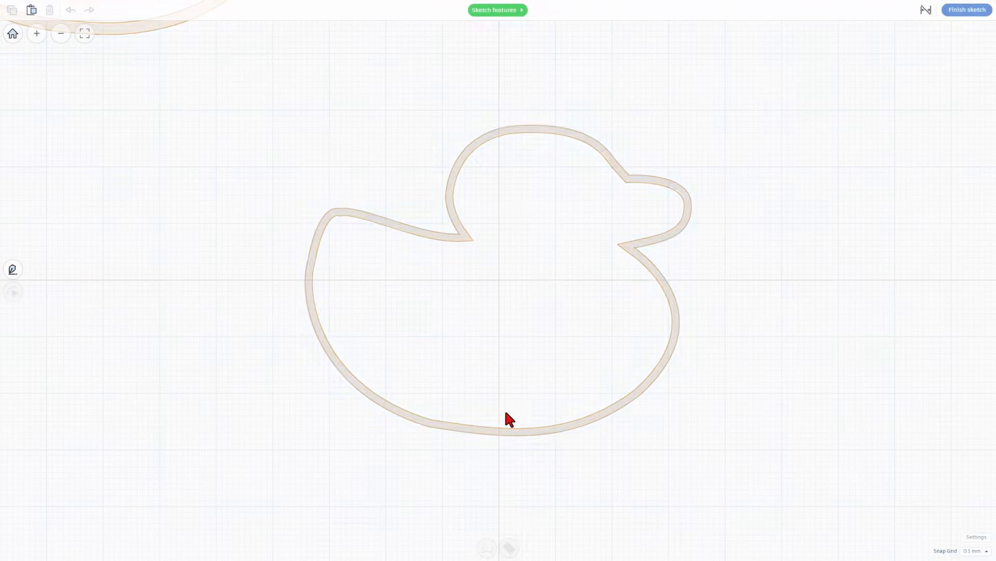
pyautogui.click(503, 431)
pyautogui.click(509, 546)
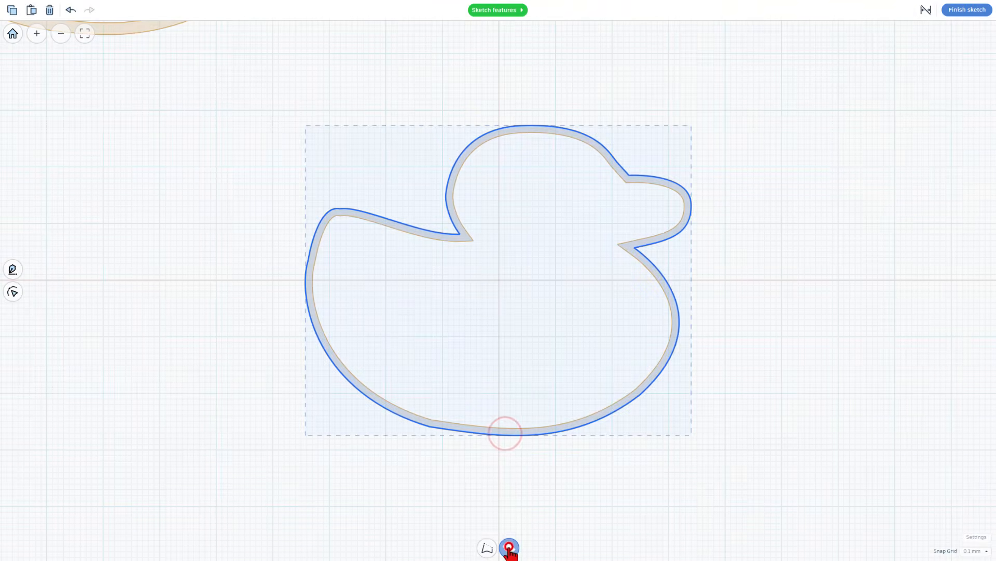
pyautogui.click(441, 520)
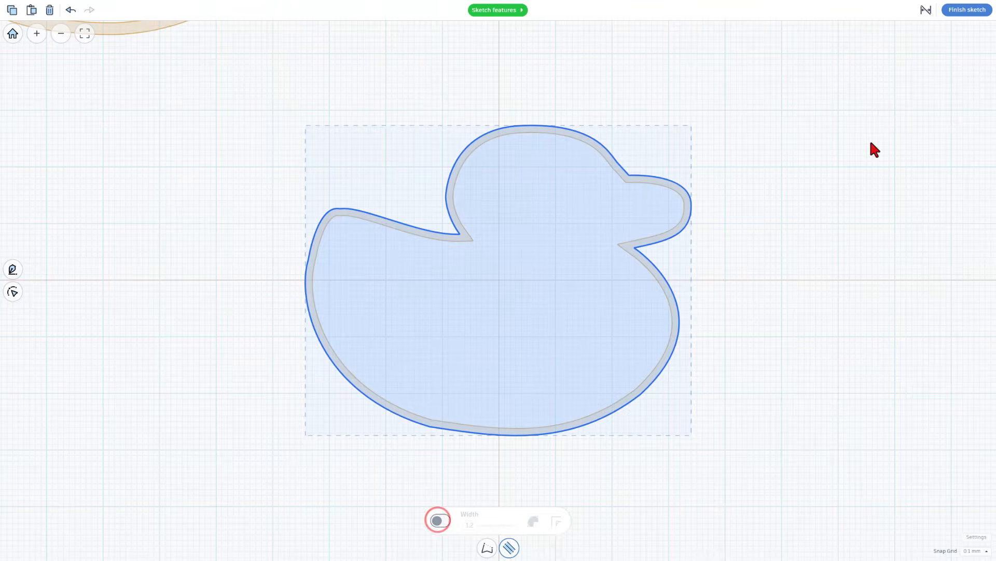
pyautogui.click(958, 15)
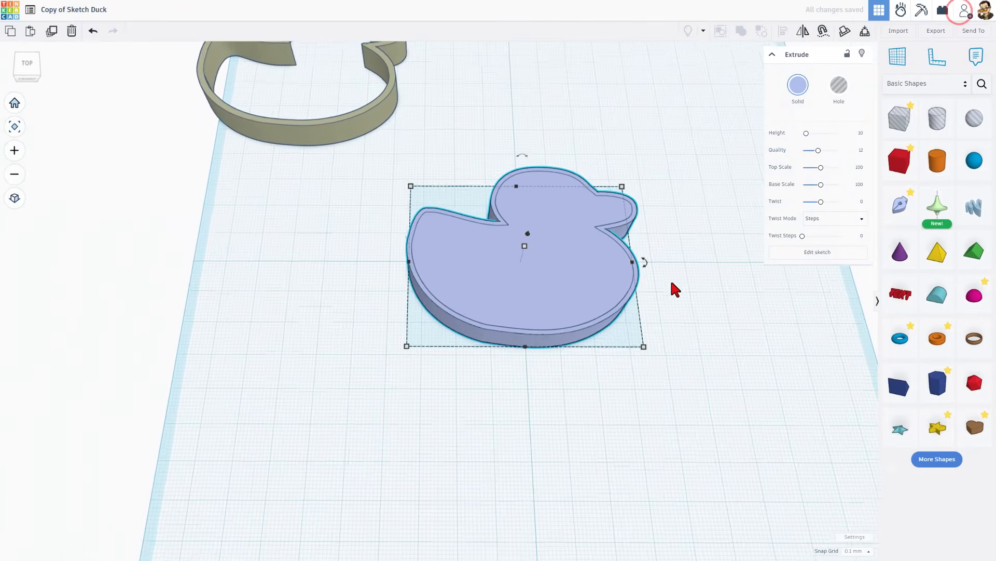
# - Set the height of the filled duck shape to 2 mm to form the base inside the wall, and deselect it
pyautogui.moveTo(530, 243)
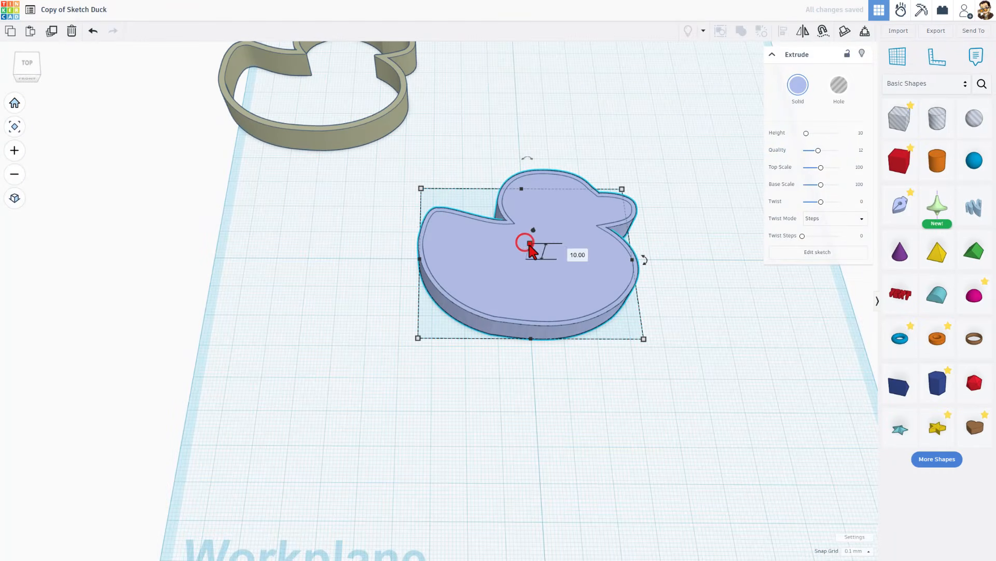
pyautogui.click(571, 251)
pyautogui.write('2')
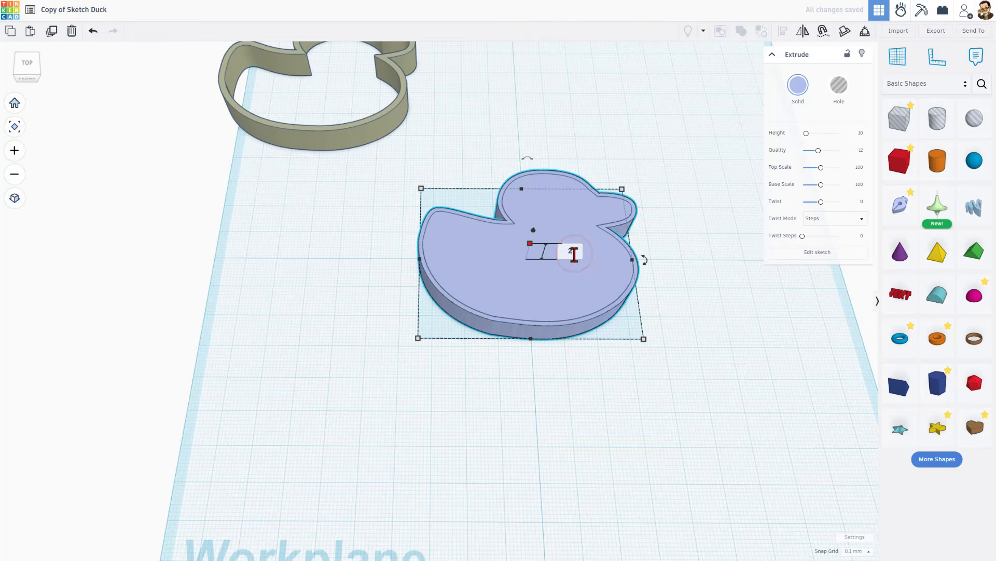
pyautogui.press('Return')
pyautogui.click(518, 373)
pyautogui.moveTo(520, 371); pyautogui.dragTo(554, 351, button='right')
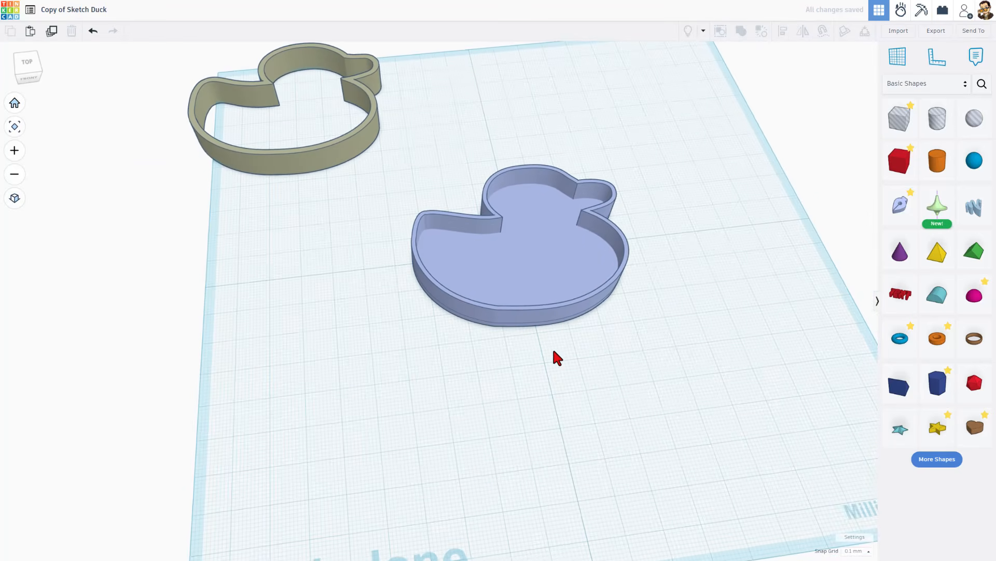
# - Duplicate the duck wall in place and colour the copy red
pyautogui.click(564, 315)
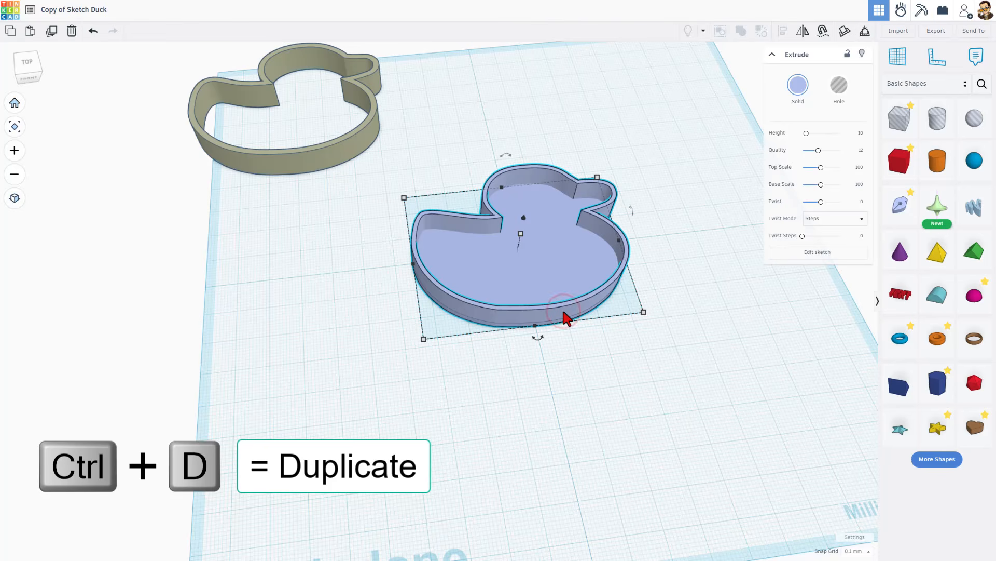
pyautogui.hotkey('ctrl', 'd')
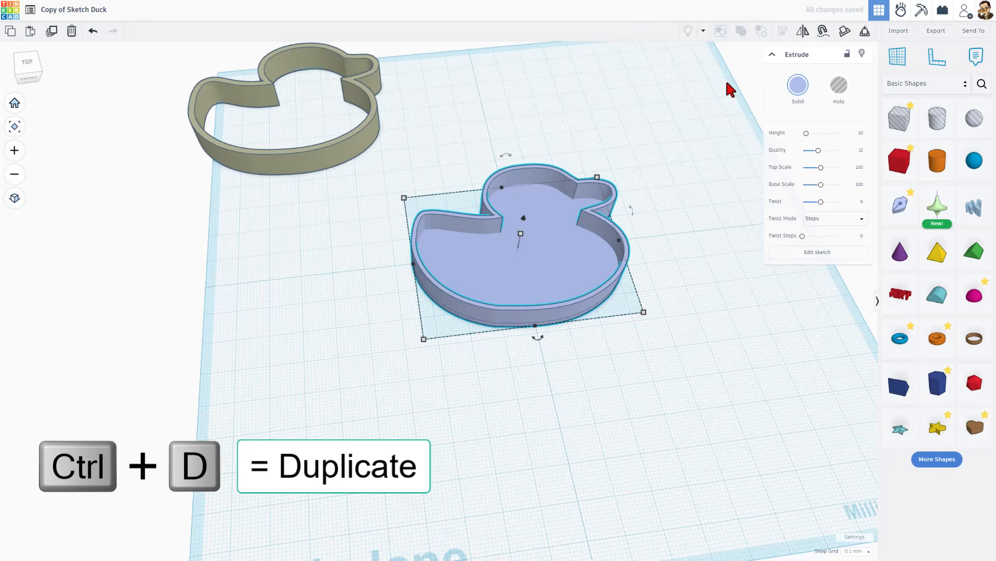
pyautogui.click(798, 85)
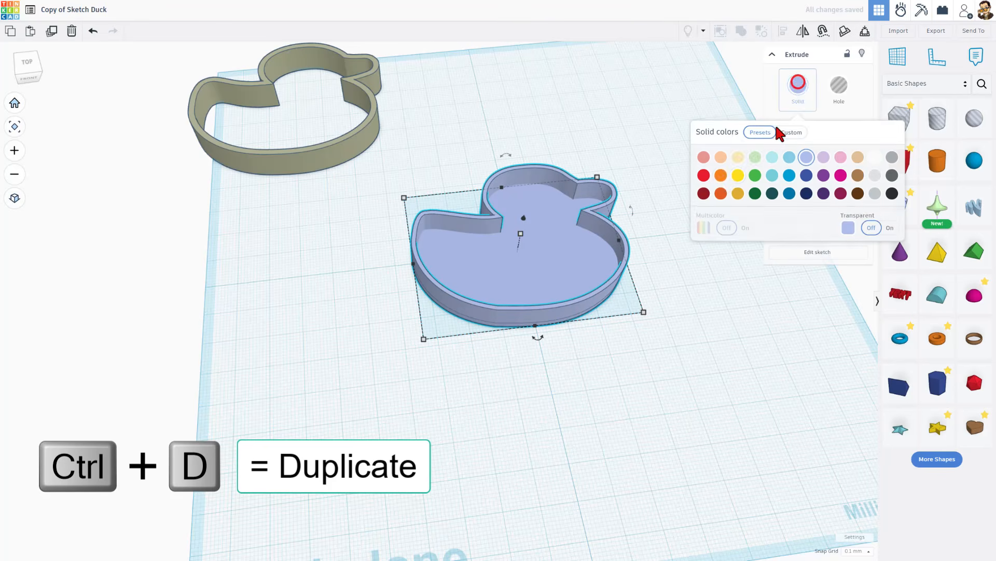
pyautogui.click(702, 175)
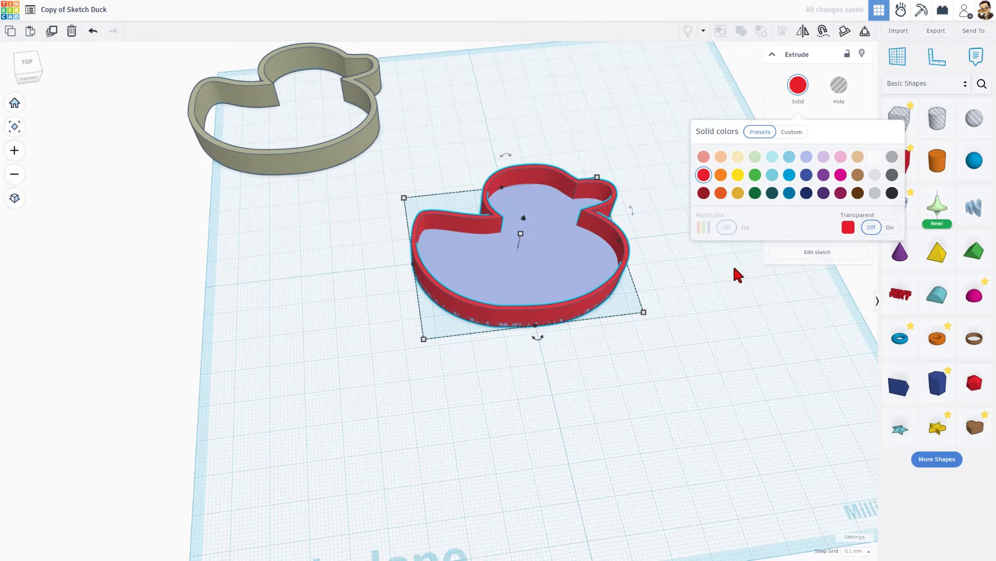
# - Change the red duck's sketch outline alignment to Outside, and finish the sketch
pyautogui.click(808, 253)
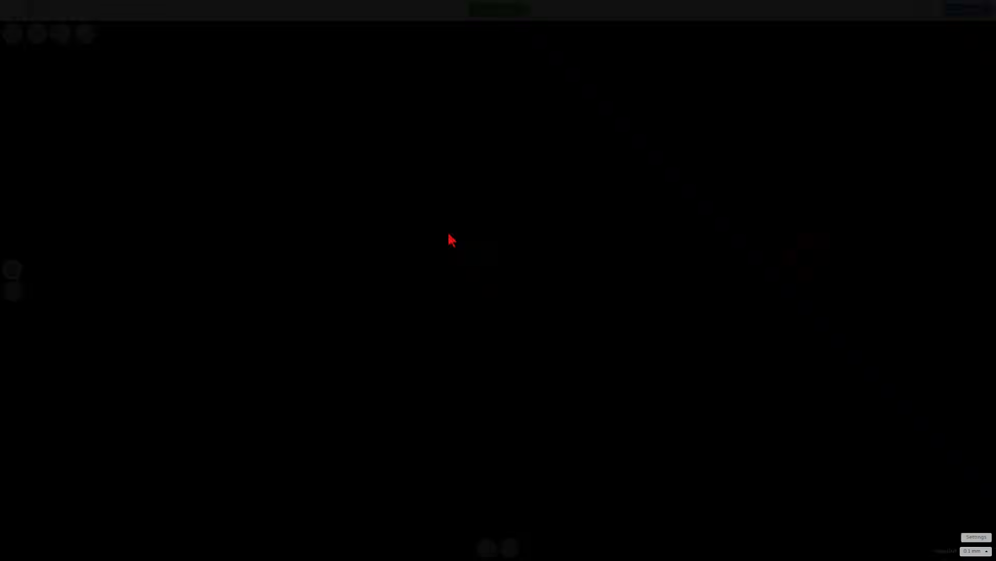
pyautogui.click(453, 237)
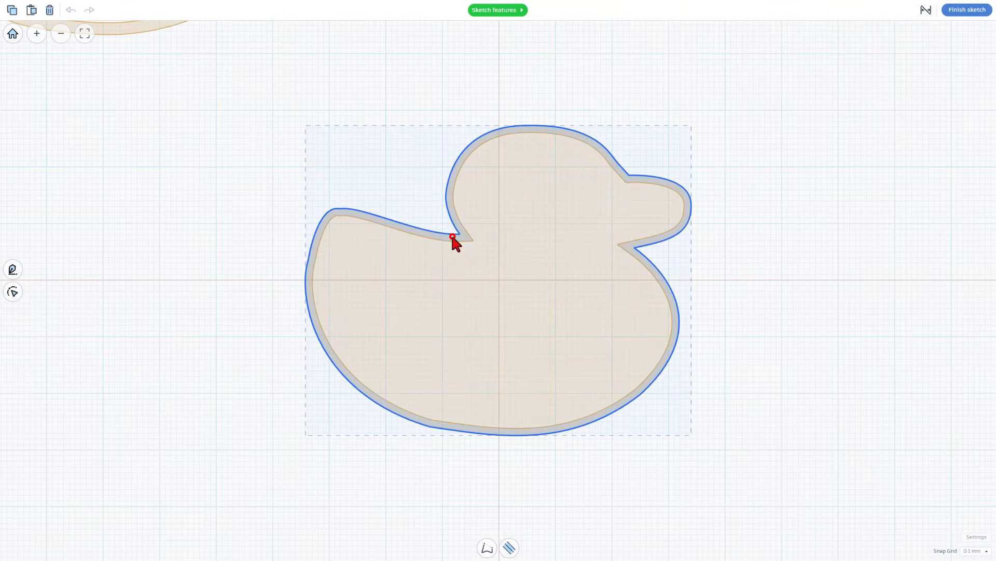
pyautogui.click(509, 546)
pyautogui.click(533, 522)
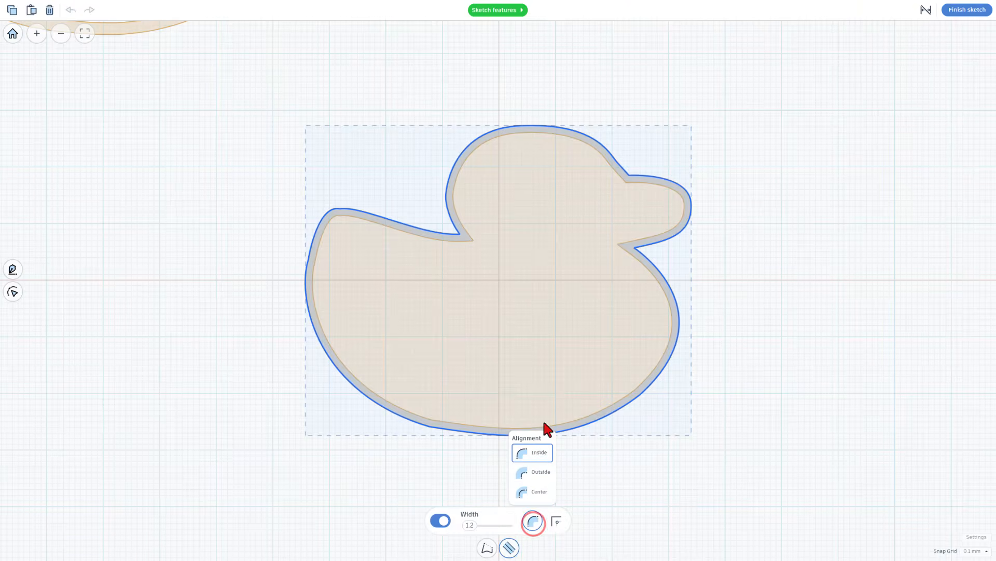
pyautogui.click(538, 474)
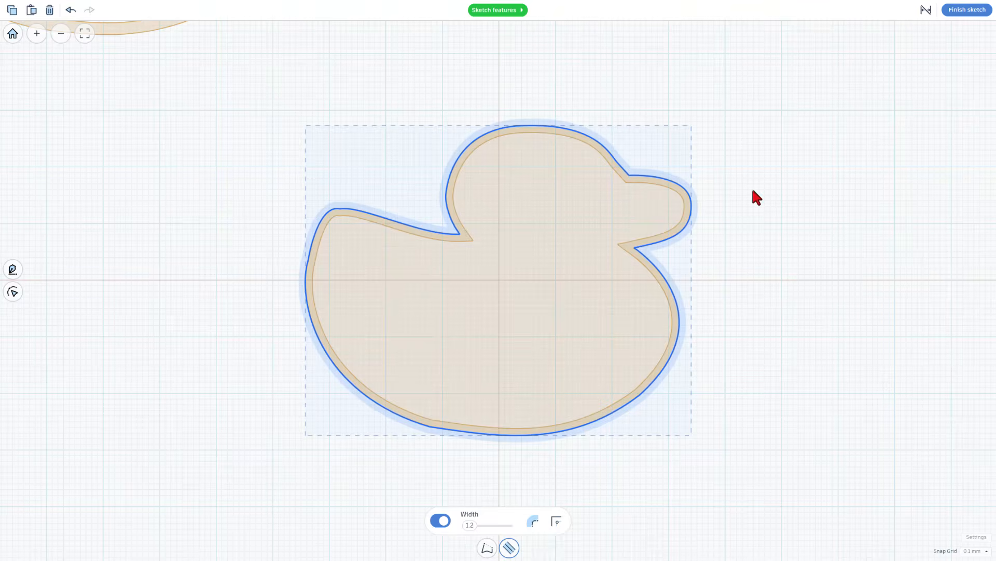
pyautogui.click(959, 10)
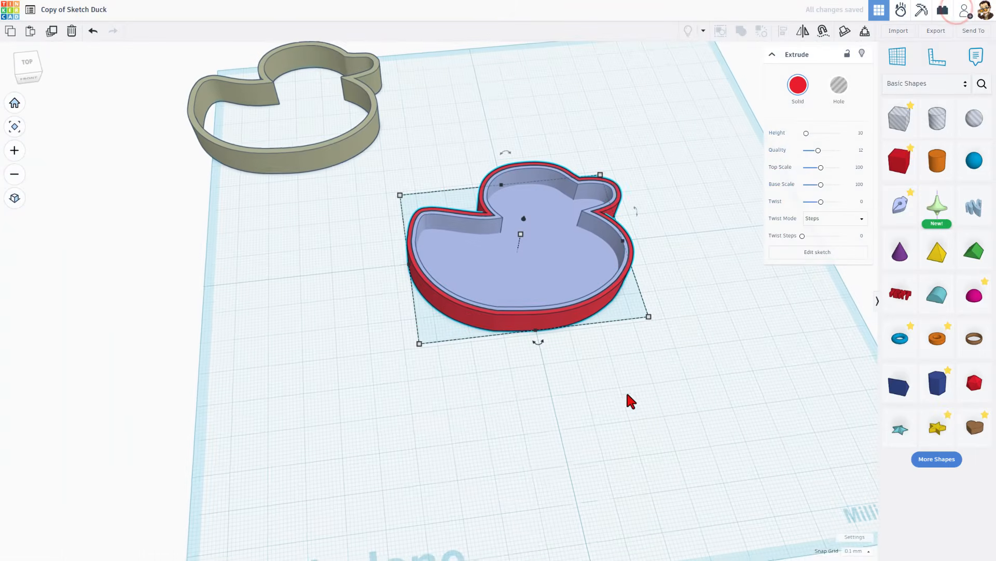
# - Move the red duck outline off the base to the empty near corner of the workplane
pyautogui.scroll(3, 617, 306)
pyautogui.moveTo(609, 323); pyautogui.dragTo(540, 345, button='right')
pyautogui.scroll(-2, 545, 344)
pyautogui.moveTo(555, 337); pyautogui.dragTo(347, 489)
pyautogui.moveTo(494, 483); pyautogui.dragTo(455, 362, button='right')
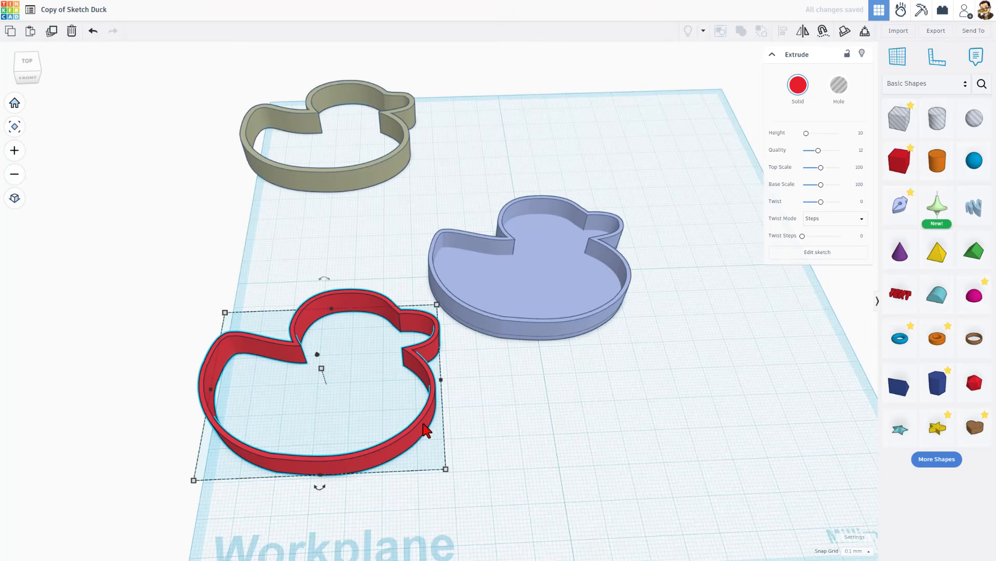
pyautogui.moveTo(423, 423); pyautogui.dragTo(470, 433, button='right')
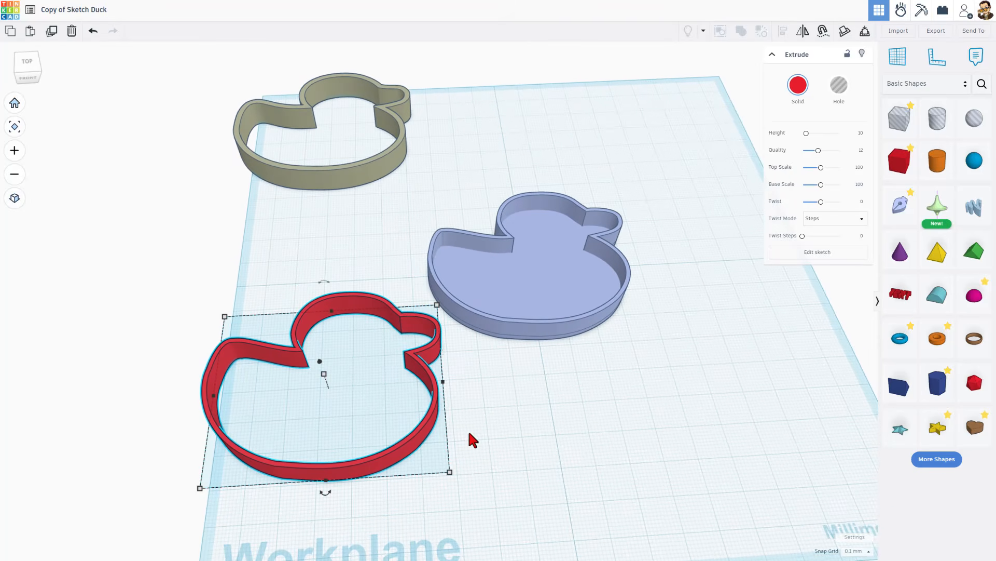
# - Duplicate the red duck outline in place and turn the copy into a hole
pyautogui.scroll(3, 433, 413)
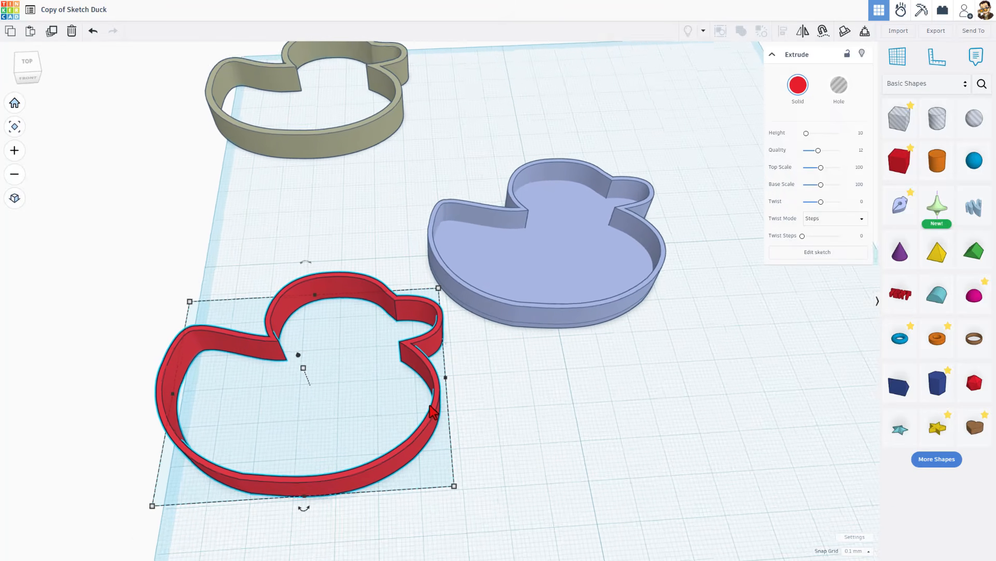
pyautogui.scroll(1, 432, 413)
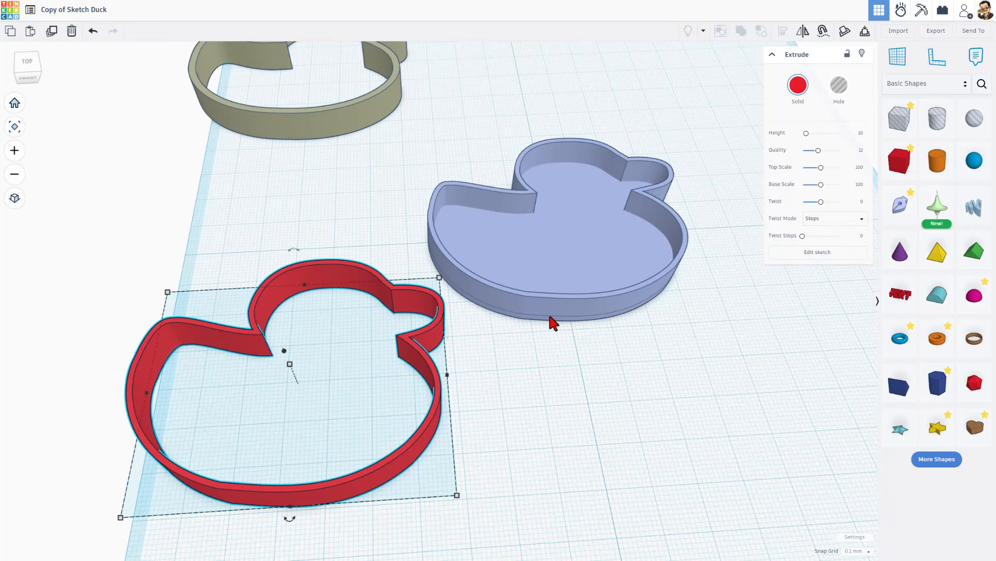
pyautogui.hotkey('ctrl', 'd')
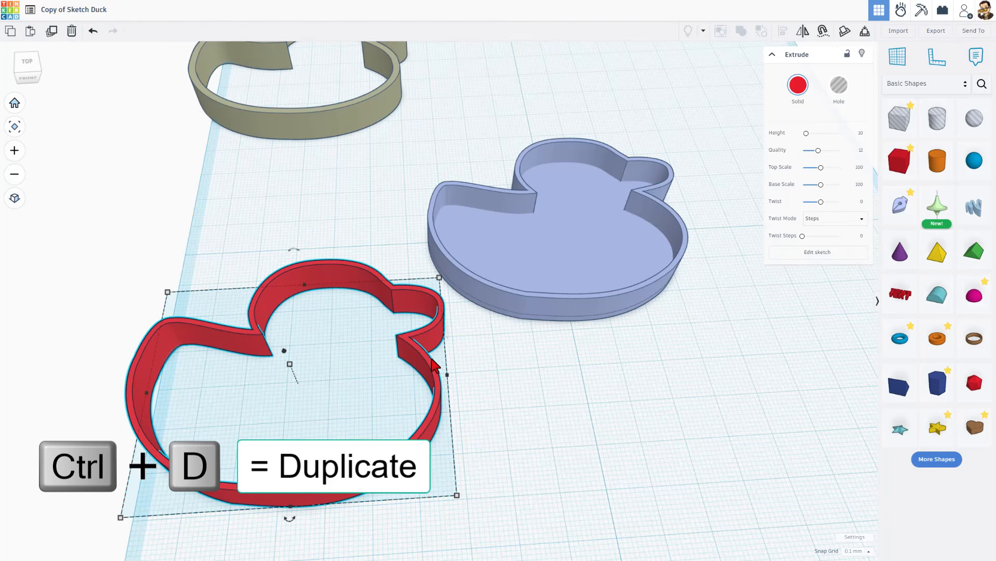
pyautogui.click(524, 378)
pyautogui.click(430, 376)
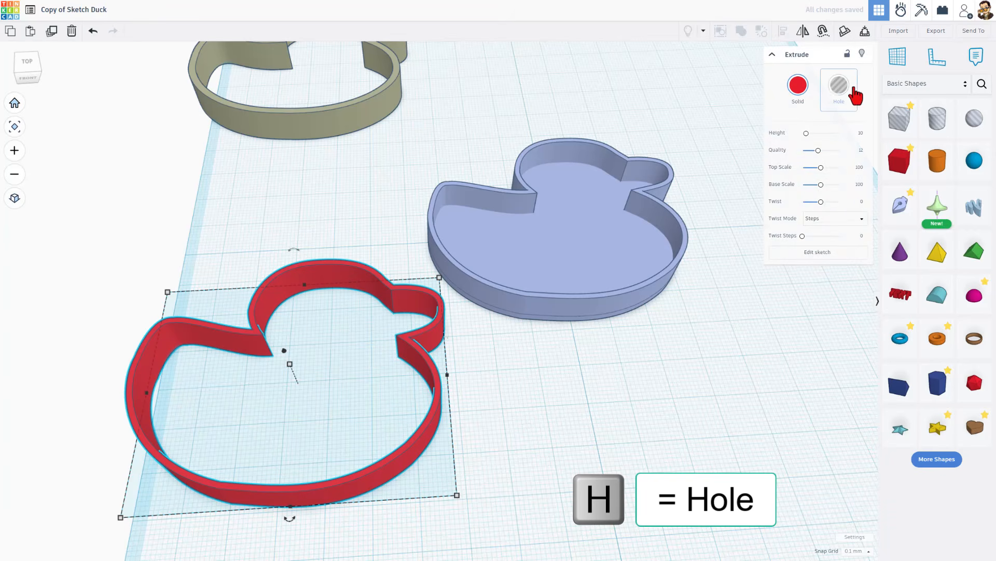
pyautogui.click(835, 85)
# - Edit the hole duck's sketch and change its outline alignment so the thickness is centred on the path
pyautogui.click(818, 253)
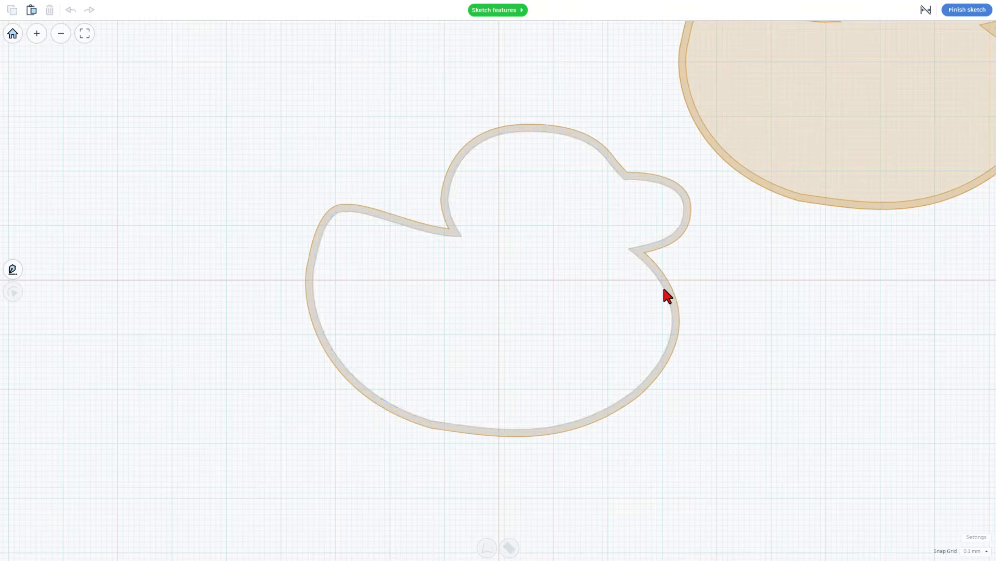
pyautogui.click(667, 287)
pyautogui.click(509, 547)
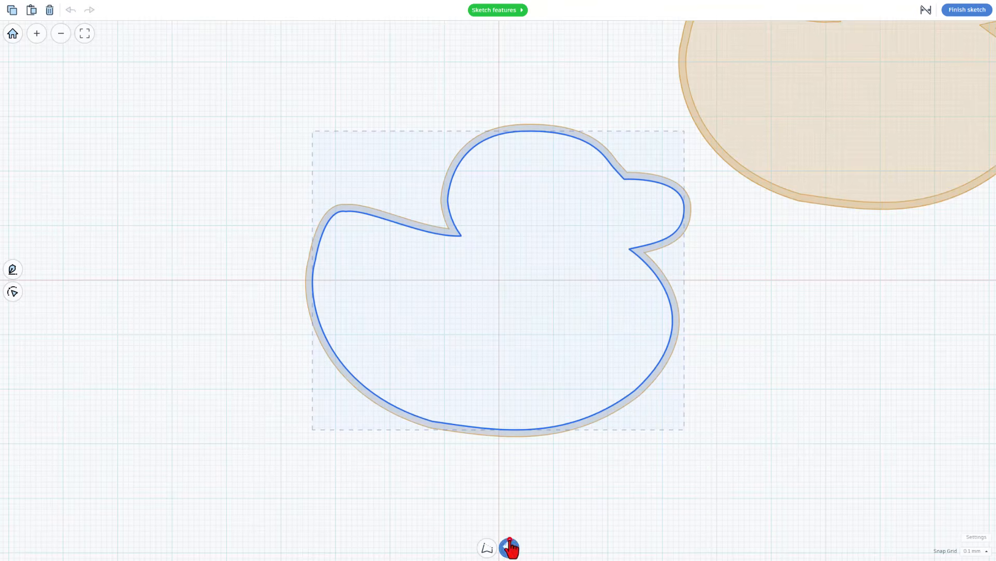
pyautogui.click(535, 522)
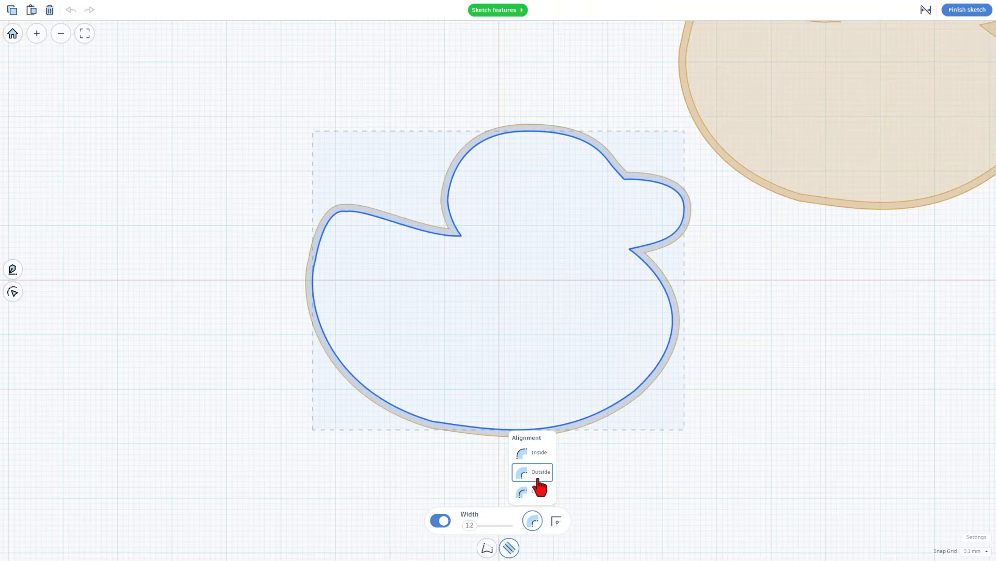
pyautogui.click(540, 492)
pyautogui.scroll(5, 648, 265)
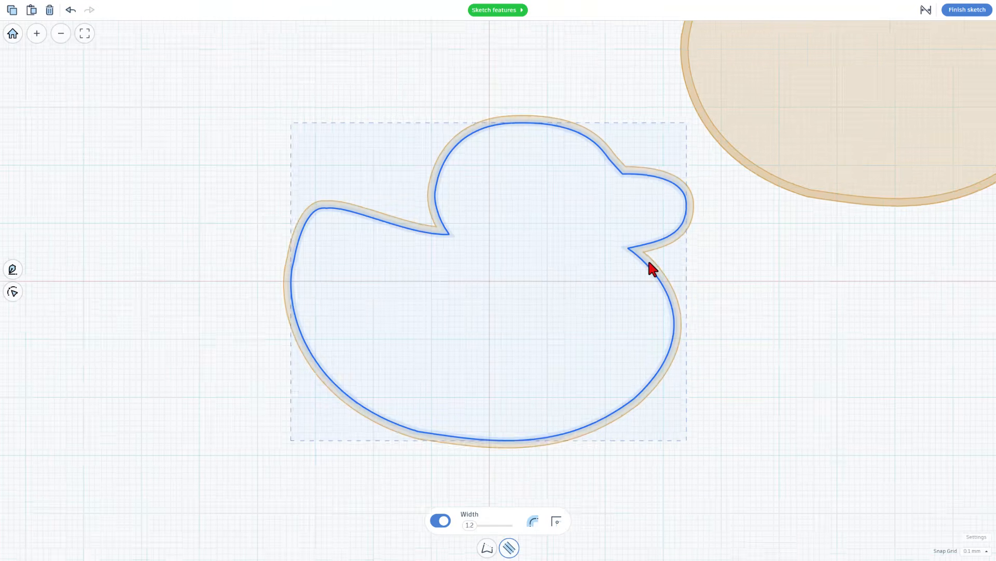
# - Set the hole duck's outline width to 0.1 and finish the sketch
pyautogui.scroll(5, 645, 263)
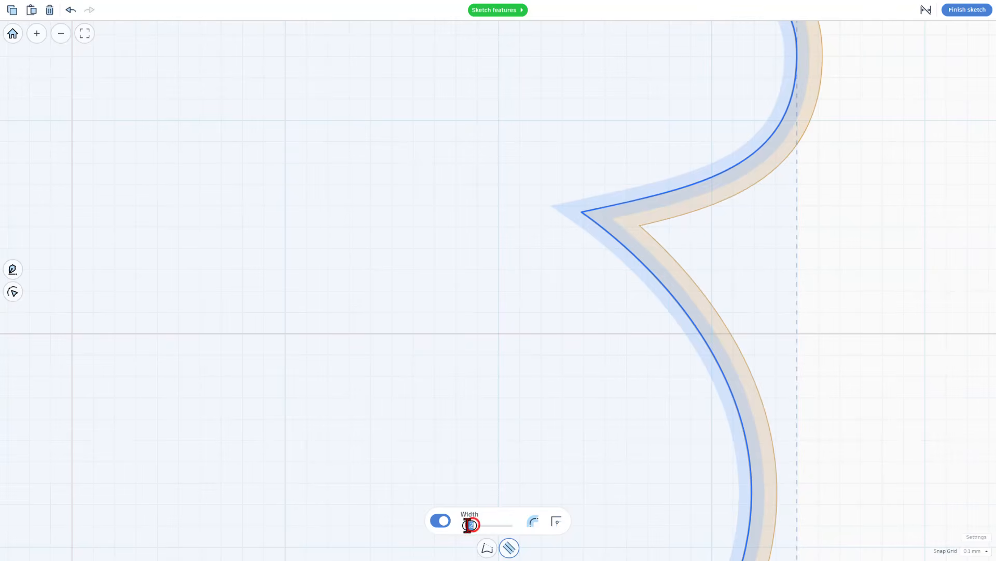
pyautogui.moveTo(470, 525); pyautogui.dragTo(467, 525)
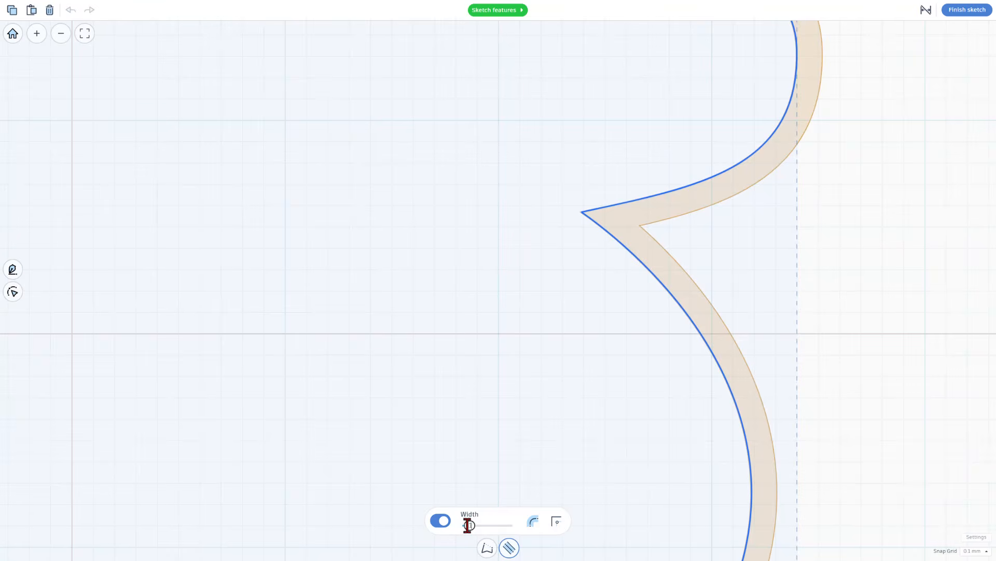
pyautogui.scroll(6, 585, 259)
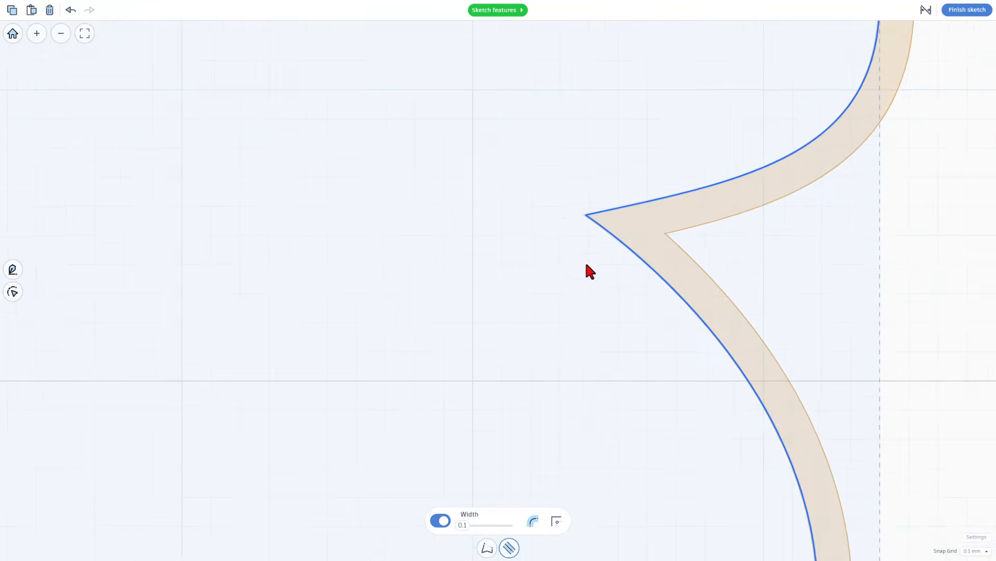
pyautogui.scroll(2, 563, 214)
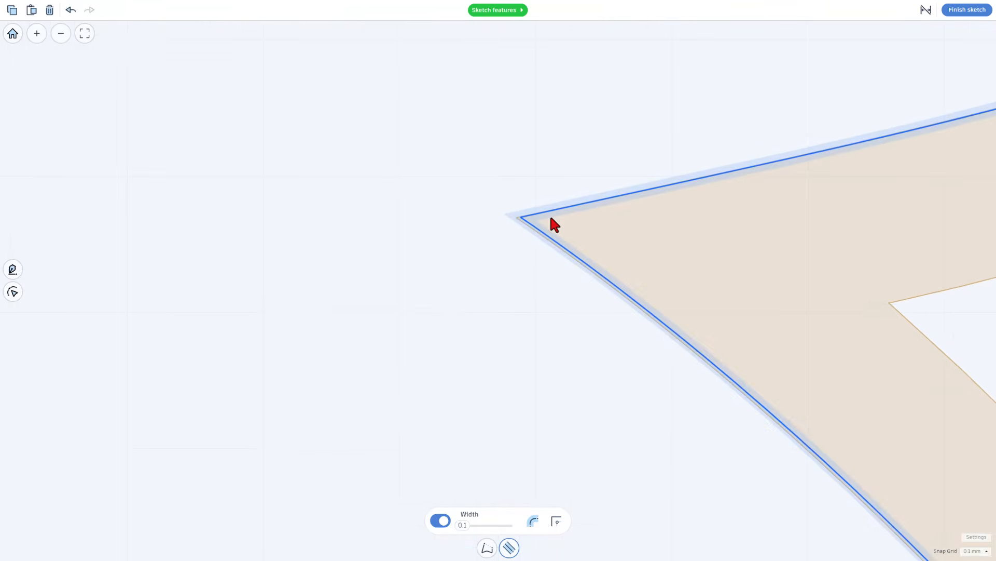
pyautogui.scroll(-6, 550, 215)
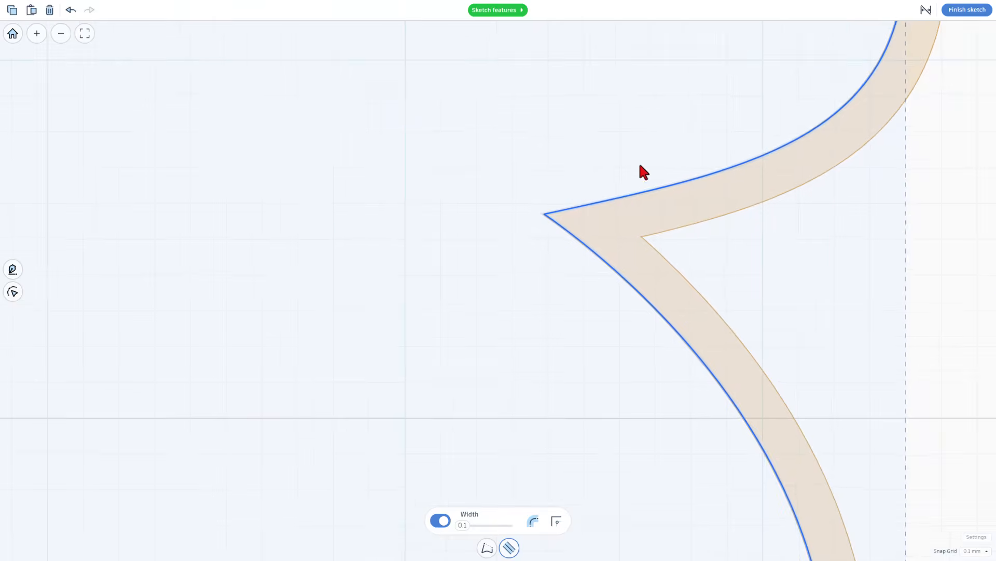
pyautogui.click(966, 10)
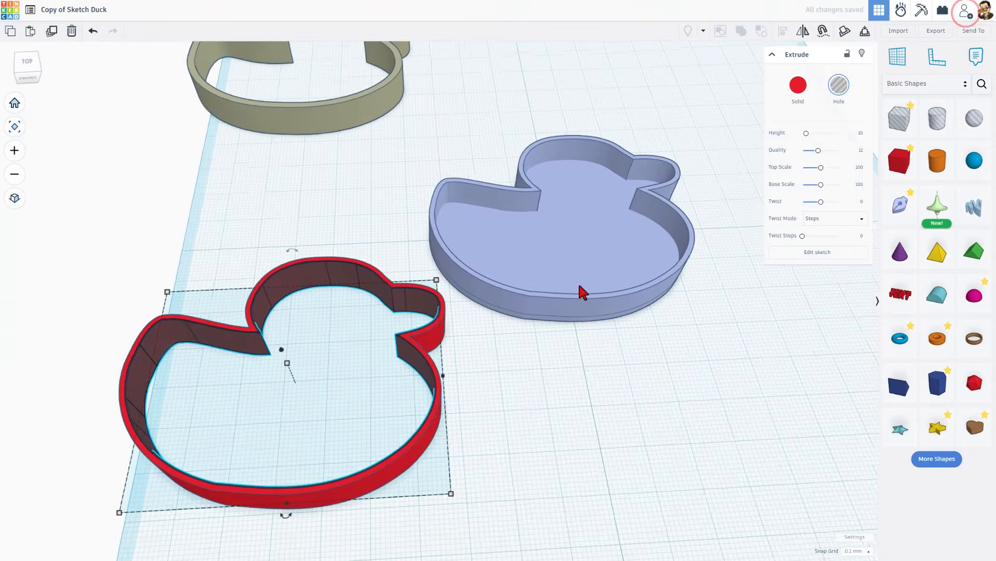
# - Set the hole duck outline's height to 5 mm
pyautogui.scroll(2, 250, 367)
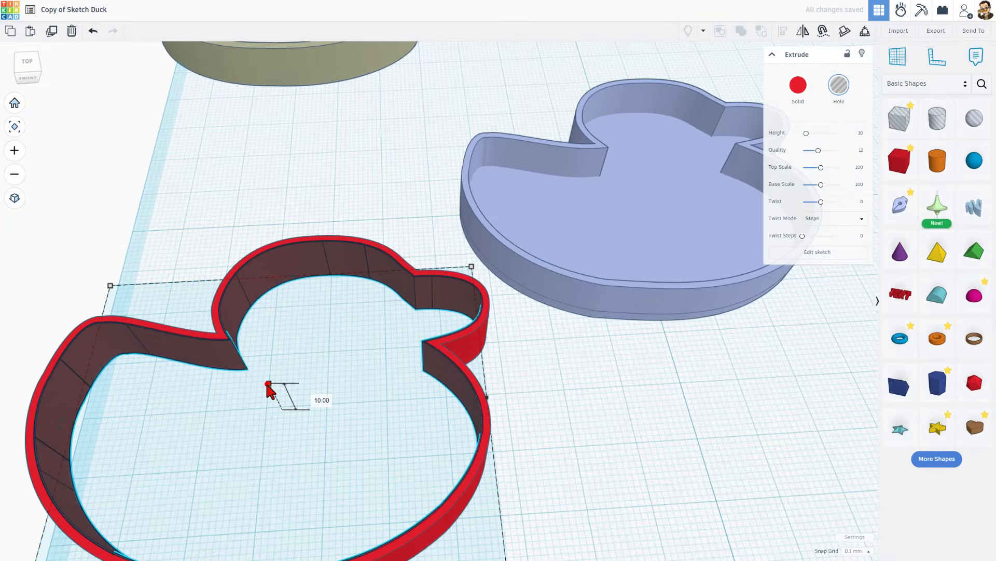
pyautogui.click(318, 396)
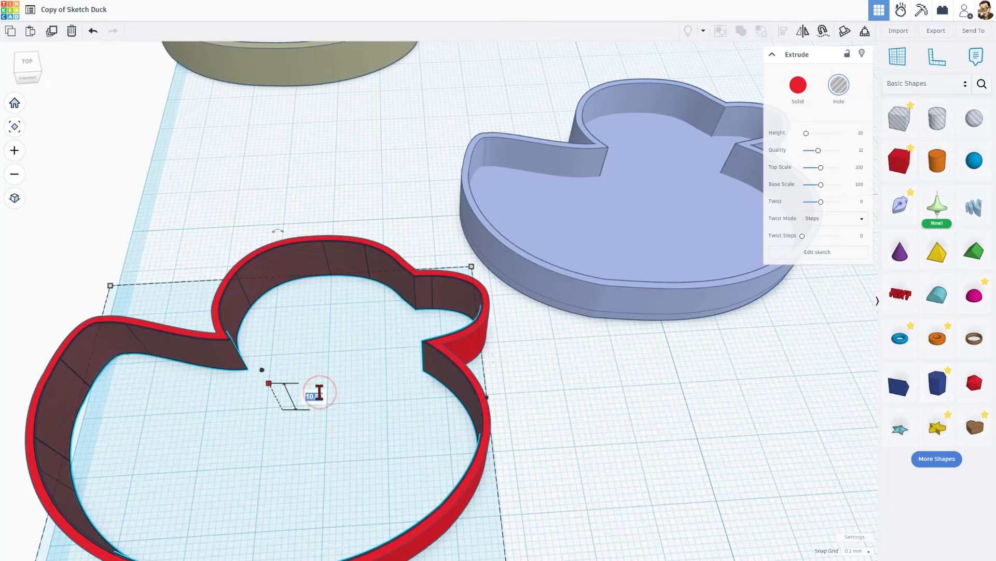
pyautogui.write('5')
pyautogui.press('Return')
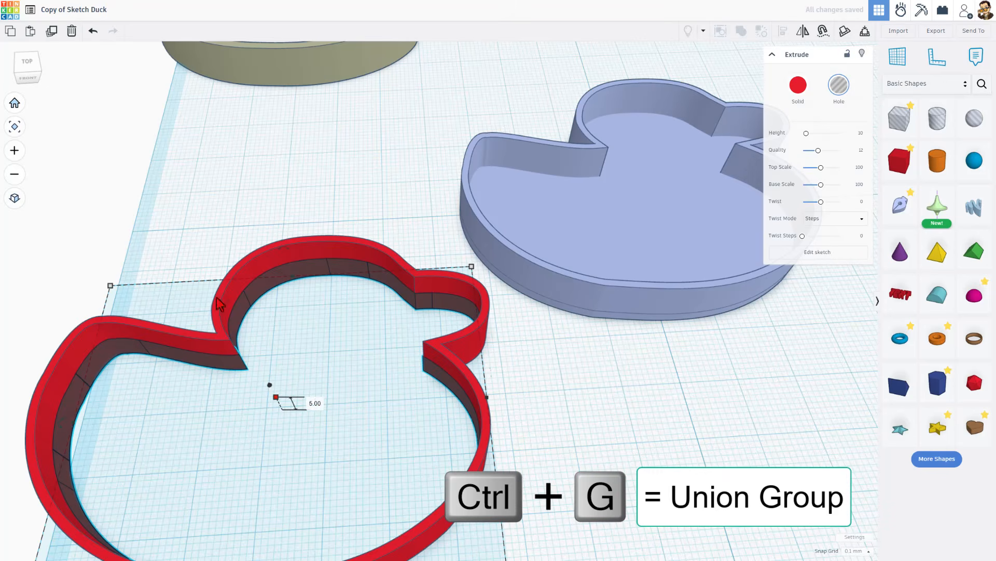
# - Select the red duck outline together with its hole copy and combine them as a Union group
pyautogui.click(158, 265)
pyautogui.moveTo(171, 213); pyautogui.dragTo(273, 326)
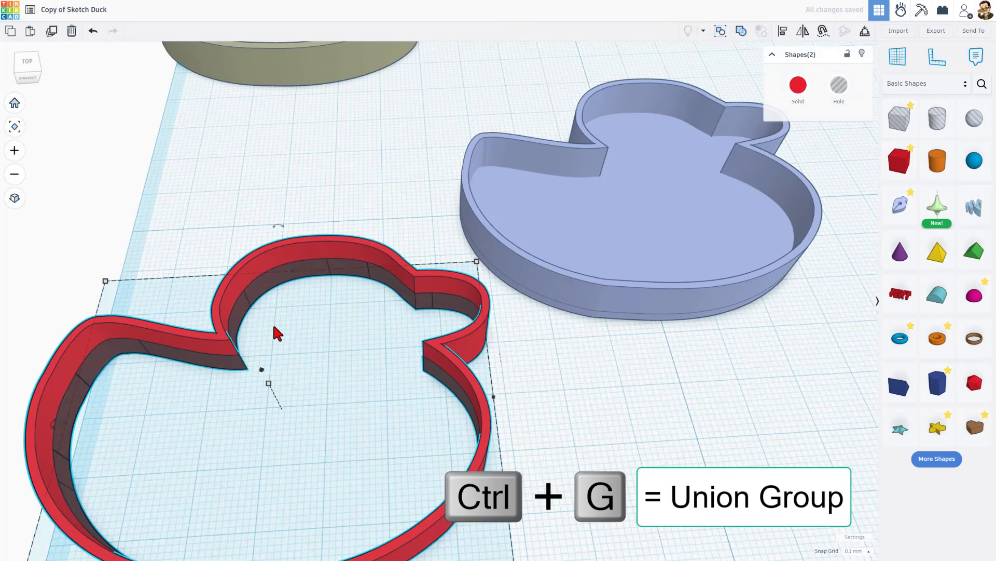
pyautogui.hotkey('ctrl', 'g')
# - Examine the step cut into the inner face of the grouped red duck wall from close up
pyautogui.scroll(2, 276, 311)
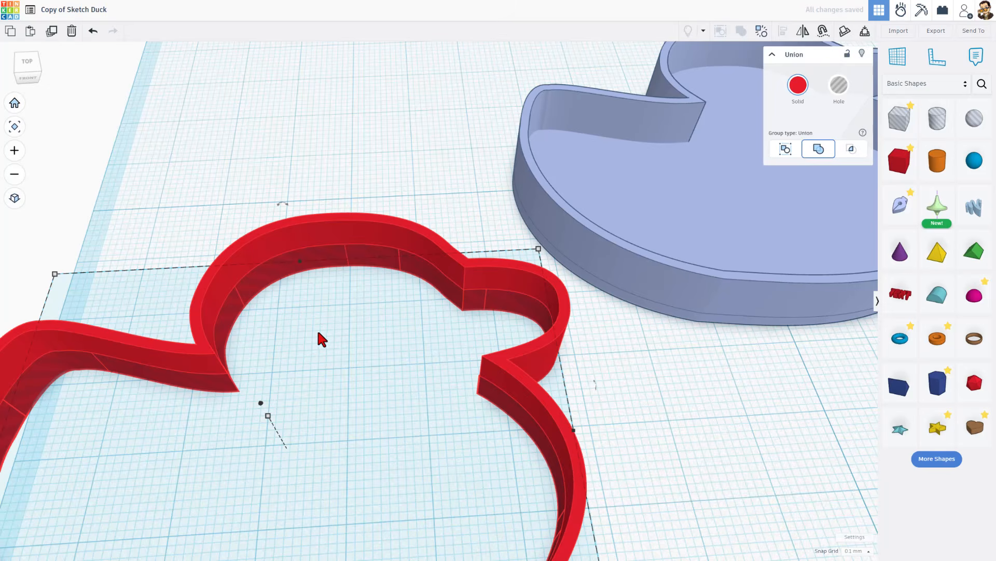
pyautogui.moveTo(319, 333); pyautogui.dragTo(262, 304, button='right')
pyautogui.scroll(5, 300, 314)
pyautogui.scroll(4, 381, 314)
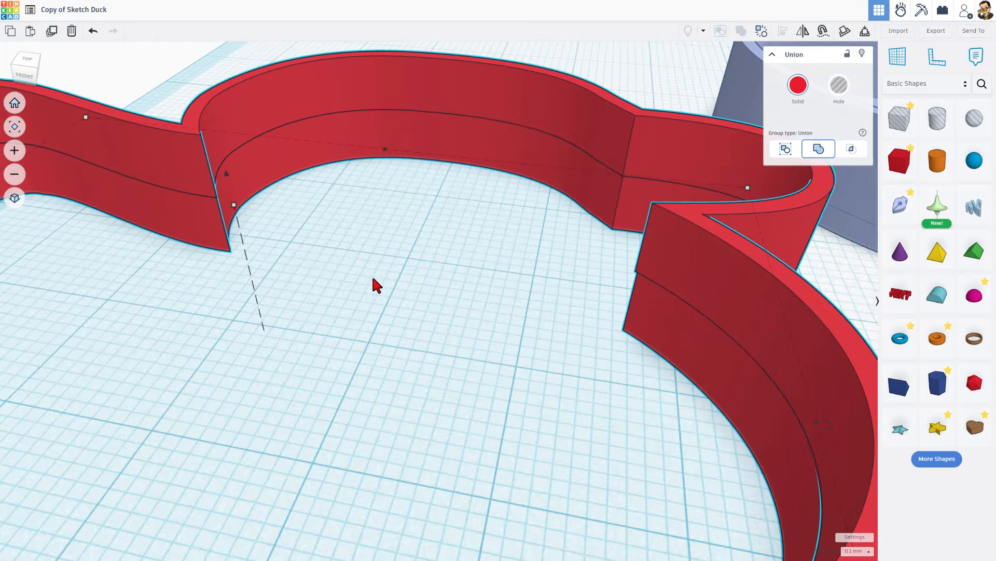
pyautogui.scroll(4, 280, 176)
pyautogui.moveTo(280, 177)
pyautogui.mouseDown(button='right')
pyautogui.moveTo(290, 188)
pyautogui.moveTo(288, 179)
pyautogui.mouseUp(button='right')
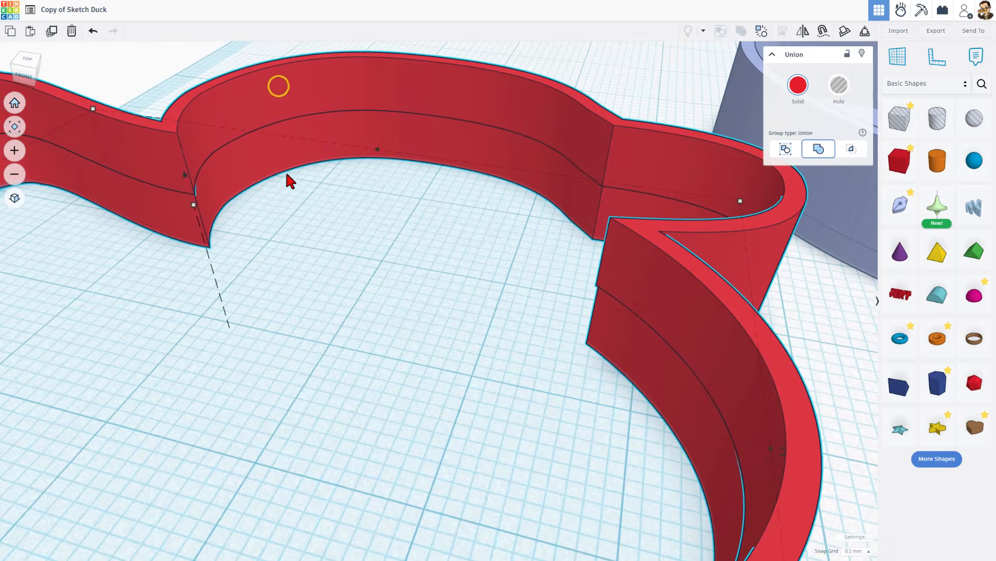
pyautogui.scroll(-5, 271, 192)
pyautogui.moveTo(699, 306); pyautogui.dragTo(683, 337, button='right')
pyautogui.scroll(-2, 831, 304)
pyautogui.moveTo(626, 380); pyautogui.dragTo(594, 374, button='right')
# - Duplicate the grouped red duck wall and move the copy about 76.7 mm sideways and 14 mm toward the front of the workplane
pyautogui.hotkey('ctrl', 'd')
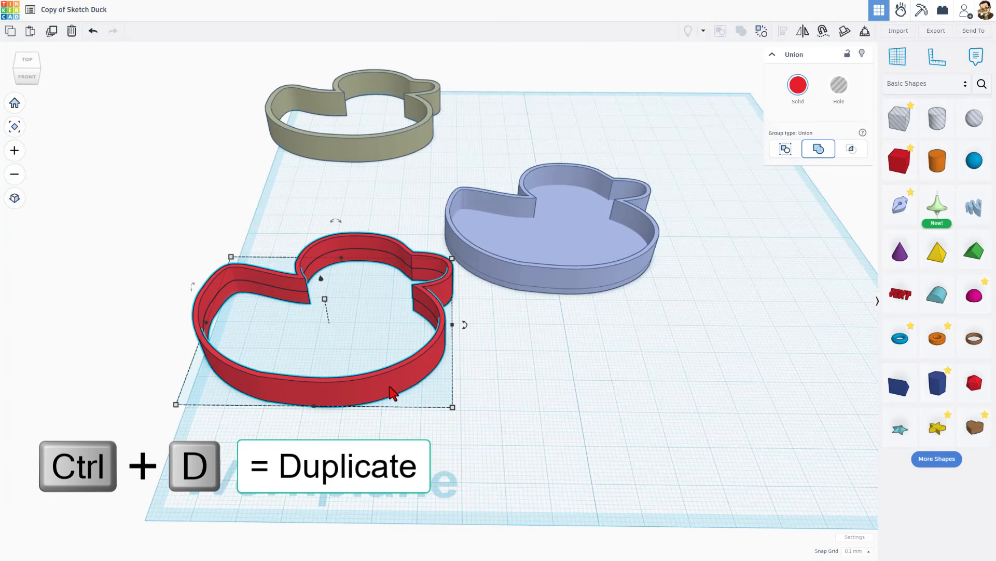
pyautogui.click(469, 423)
pyautogui.moveTo(401, 364); pyautogui.dragTo(727, 411)
# - Ungroup the copied red duck wall and delete its hole outline
pyautogui.hotkey('ctrl', 'shift', 'g')
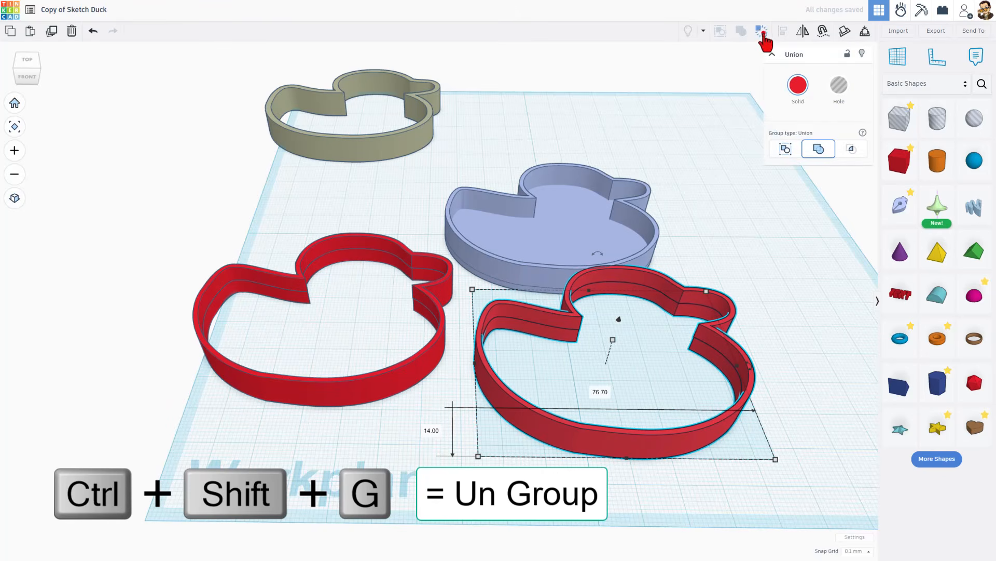
pyautogui.click(761, 32)
pyautogui.click(790, 382)
pyautogui.click(726, 373)
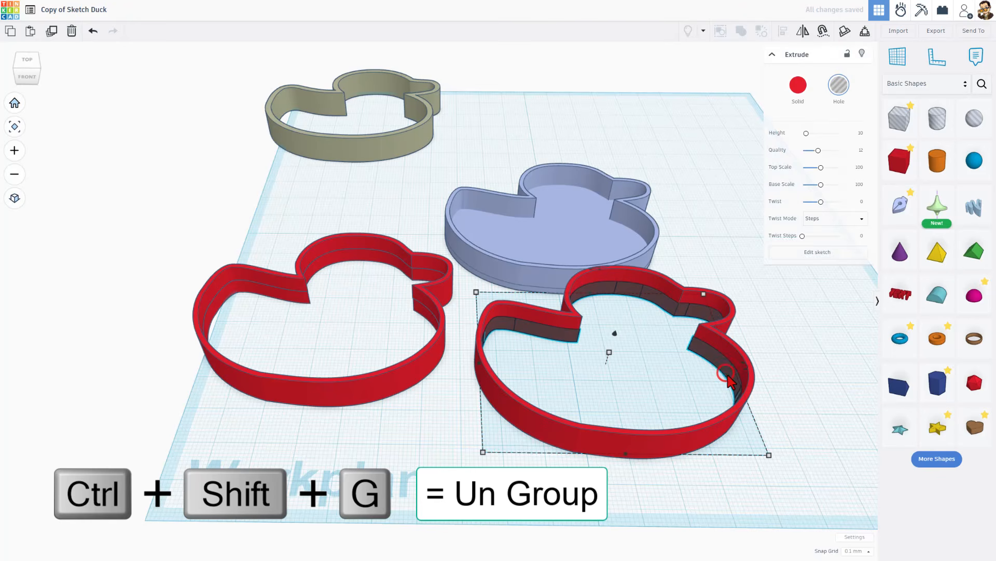
pyautogui.press('Delete')
# - Edit the remaining red copy's sketch, turn off its outline width to make a solid duck, and finish the sketch
pyautogui.click(725, 373)
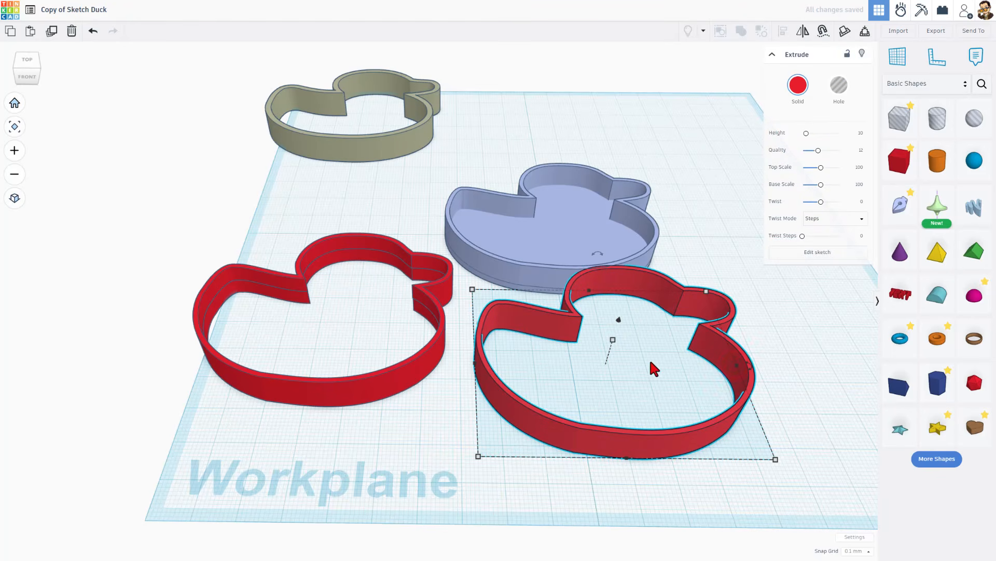
pyautogui.click(794, 254)
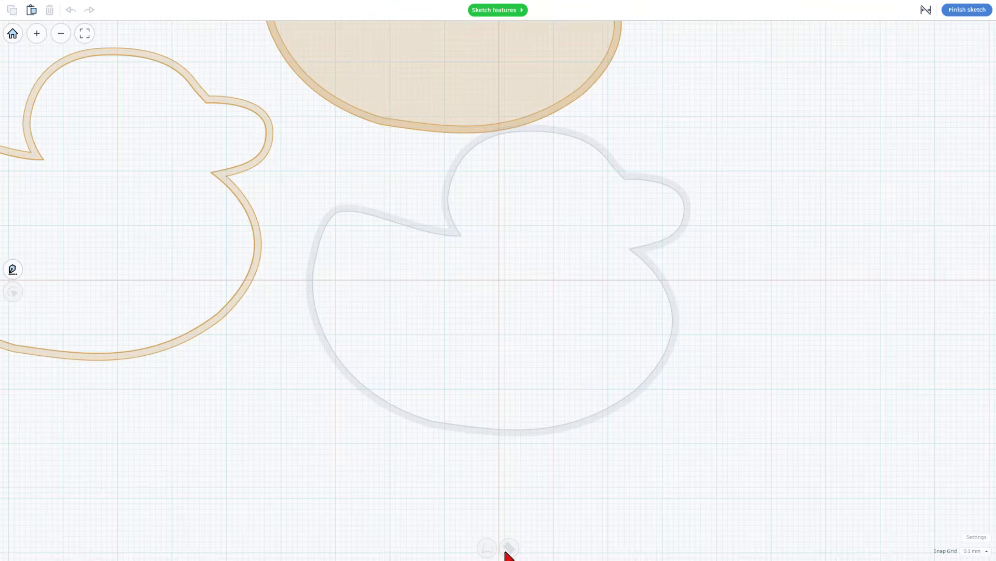
pyautogui.click(523, 433)
pyautogui.click(510, 546)
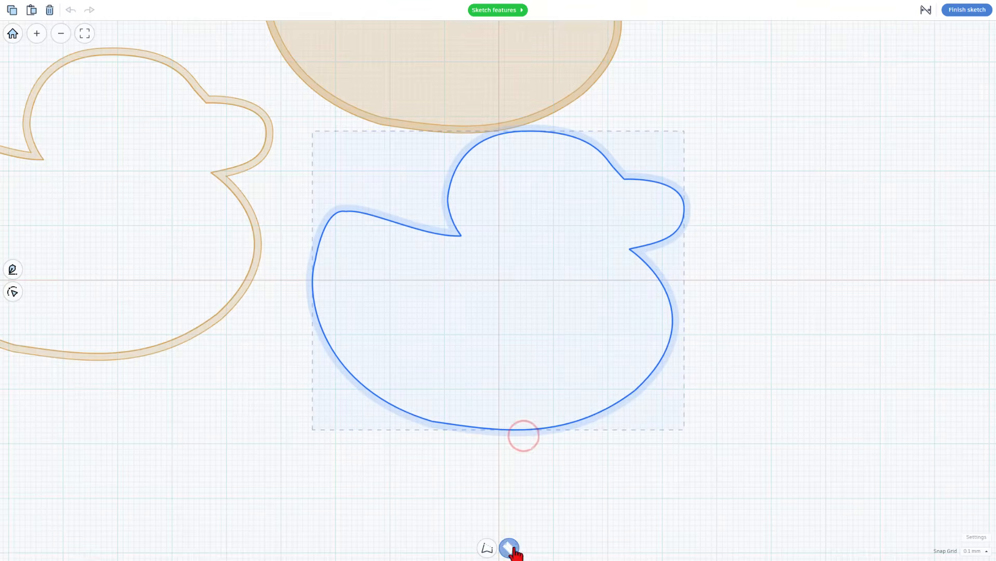
pyautogui.click(440, 520)
pyautogui.click(441, 520)
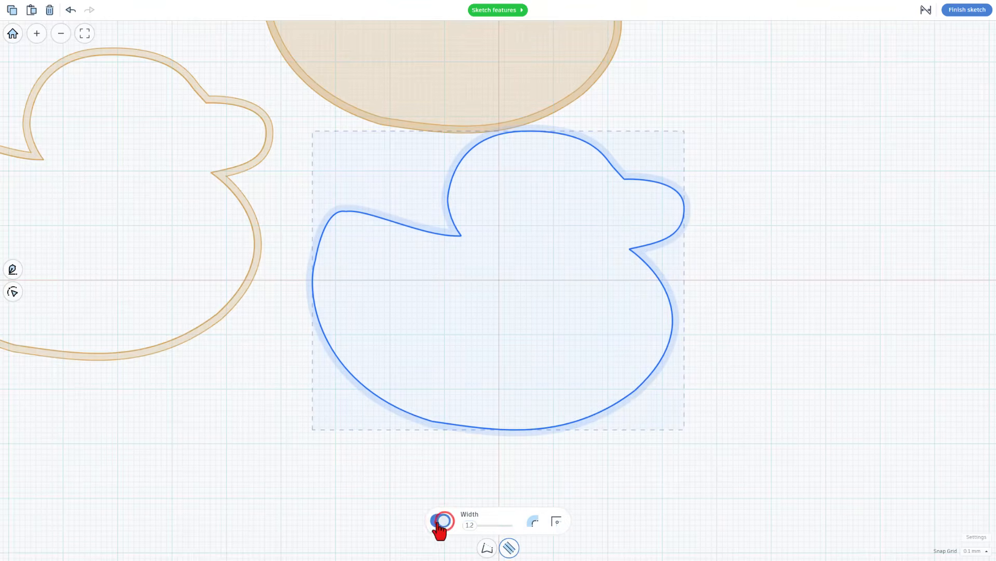
pyautogui.click(440, 520)
pyautogui.click(959, 12)
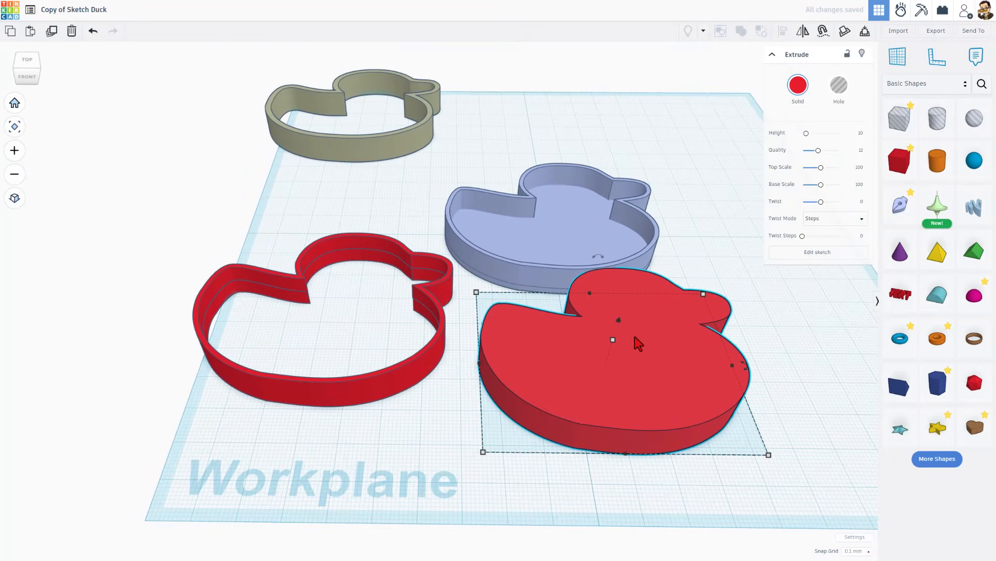
# - Reduce the solid red duck's height to make it a thin plate
pyautogui.click(614, 338)
pyautogui.press('Return')
pyautogui.keyDown('shift'); pyautogui.click(525, 386); pyautogui.keyUp('shift')
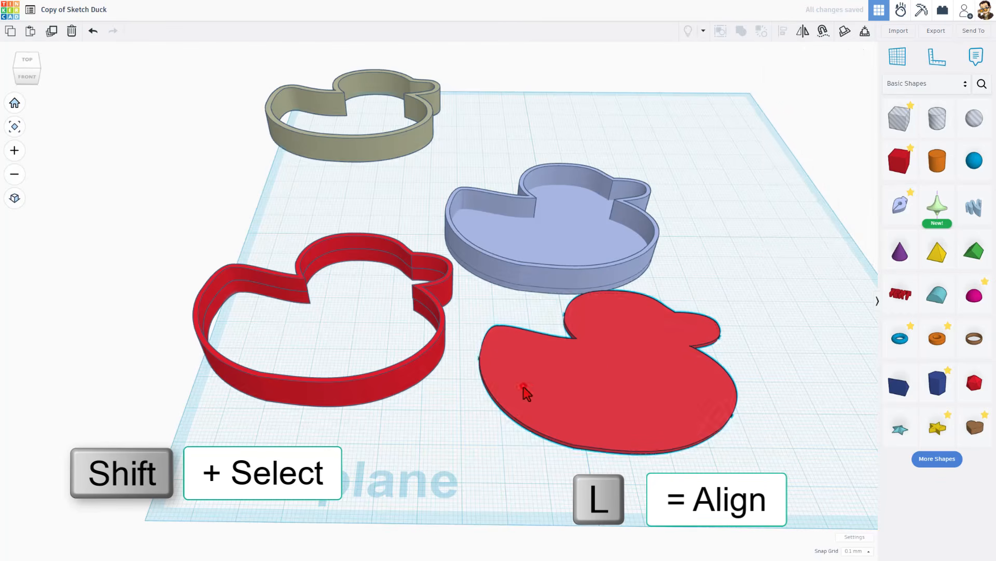
# - Align the thin red plate to the grouped red wall, centred in both horizontal directions and flush with the wall's top
pyautogui.keyDown('shift'); pyautogui.click(523, 386); pyautogui.keyUp('shift')
pyautogui.keyDown('shift'); pyautogui.click(419, 385); pyautogui.keyUp('shift')
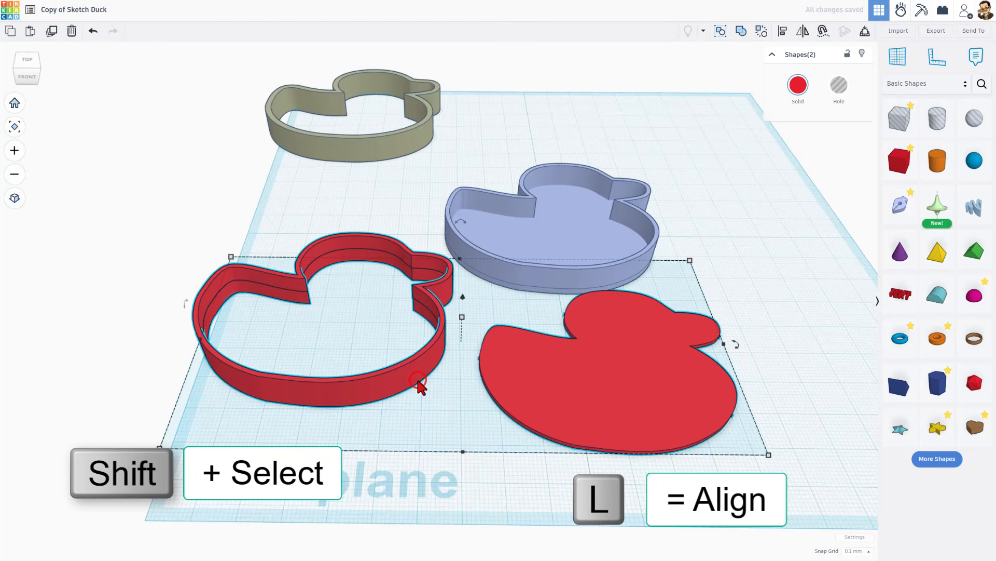
pyautogui.press('l')
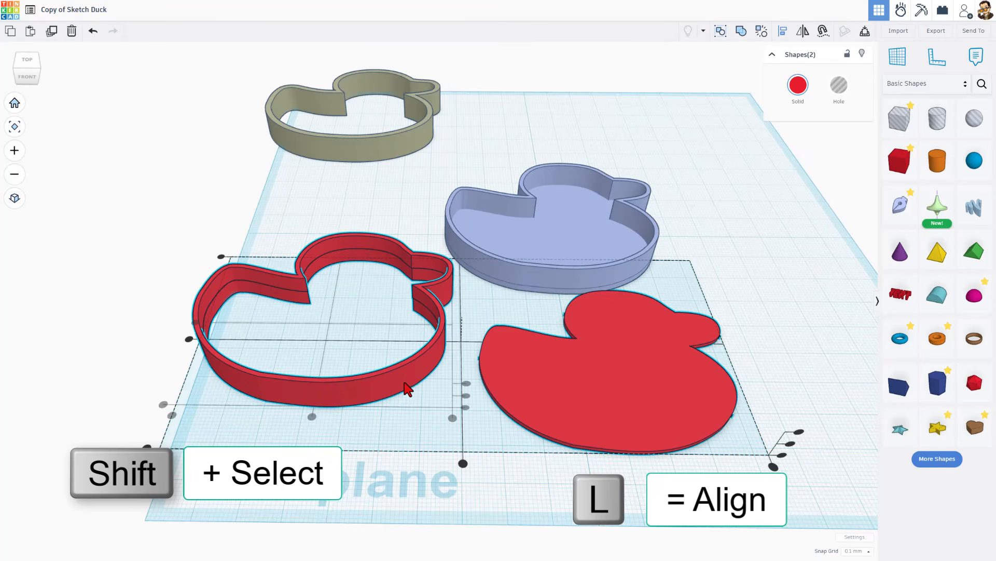
pyautogui.click(312, 416)
pyautogui.click(195, 325)
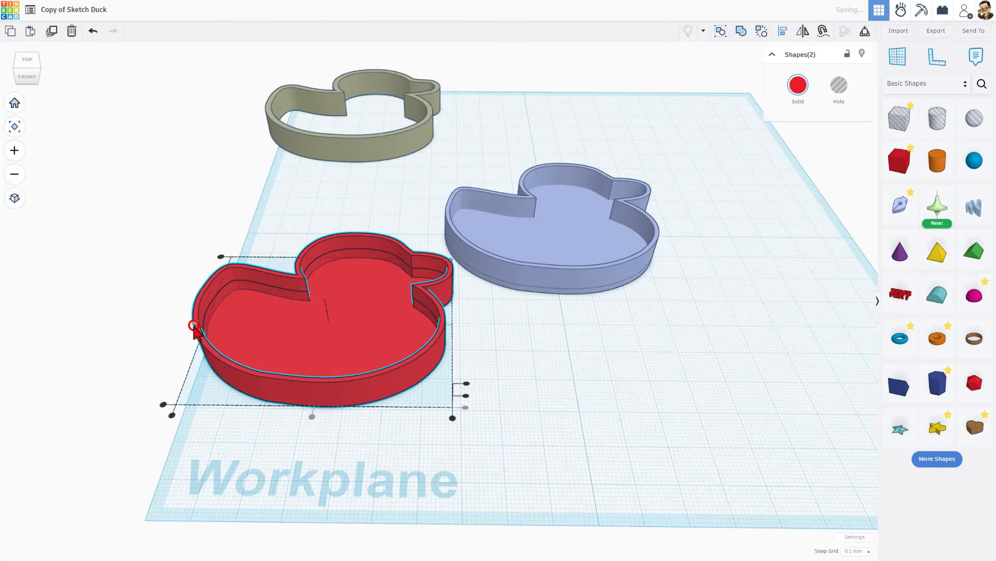
pyautogui.click(466, 384)
# - Combine the red plate and wall into one lid as a Union group
pyautogui.hotkey('ctrl', 'g')
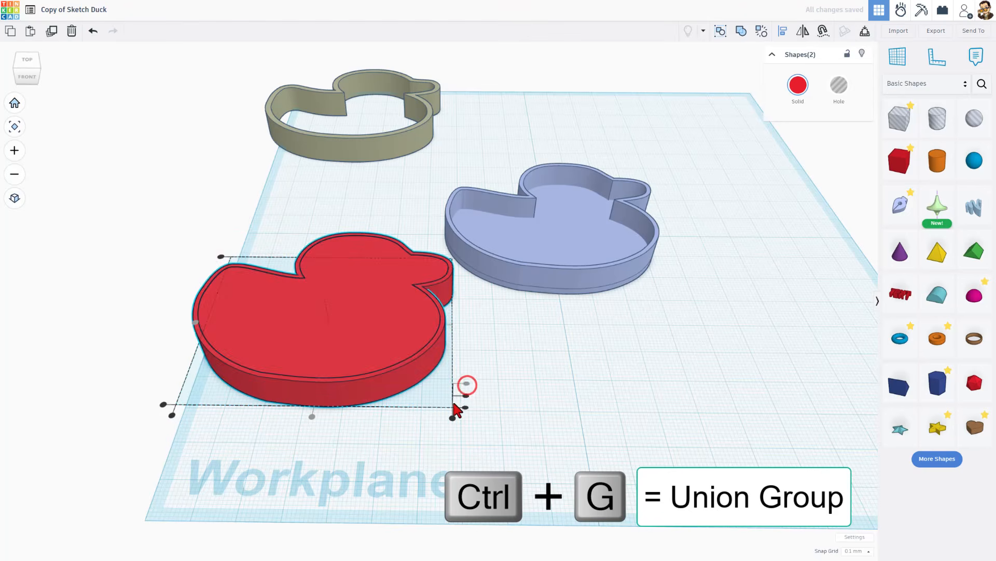
pyautogui.click(130, 288)
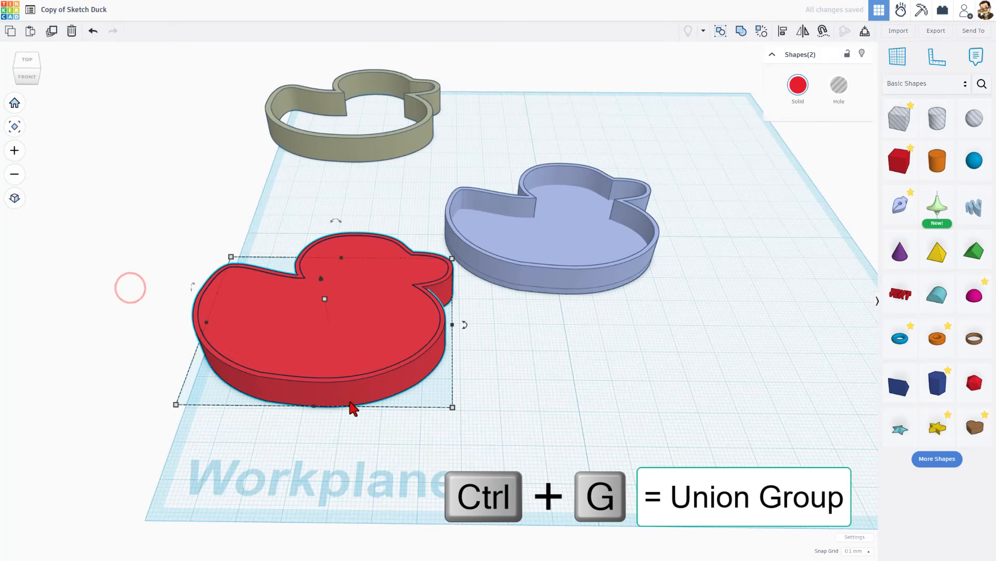
pyautogui.hotkey('ctrl', 'g')
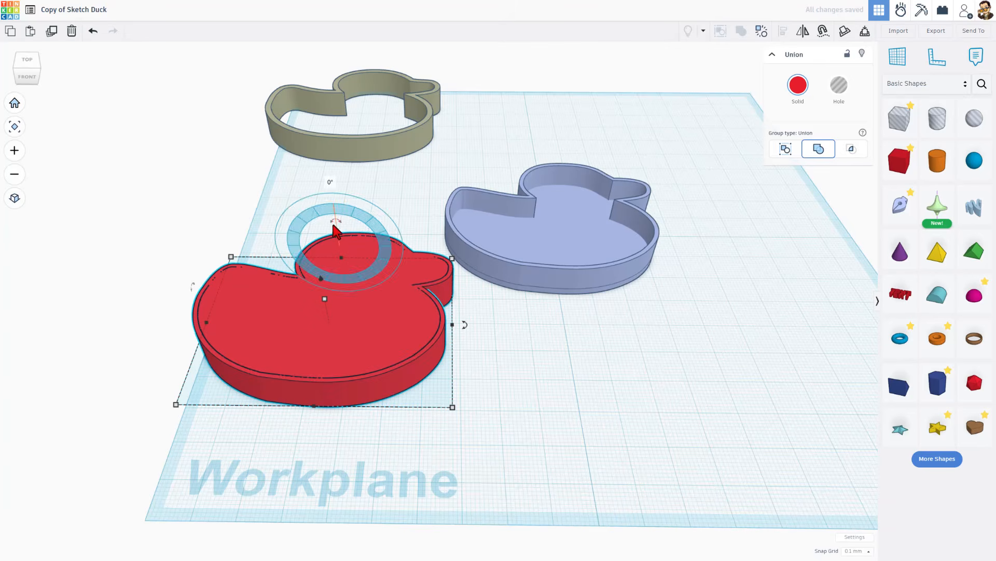
# - Flip the red duck lid over so its recess faces up, and move it in front of the blue container
pyautogui.moveTo(337, 223); pyautogui.dragTo(355, 290)
pyautogui.click(558, 482)
pyautogui.moveTo(554, 445); pyautogui.dragTo(554, 495, button='right')
pyautogui.moveTo(361, 349); pyautogui.dragTo(484, 380)
# - Set the height of the blue duck's base plate to 1 mm
pyautogui.click(549, 238)
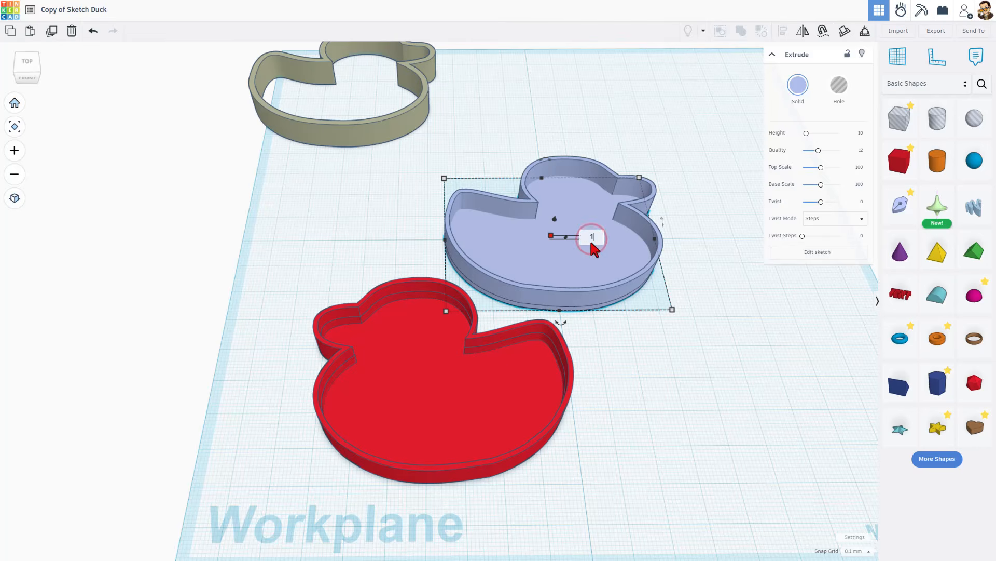
pyautogui.click(648, 362)
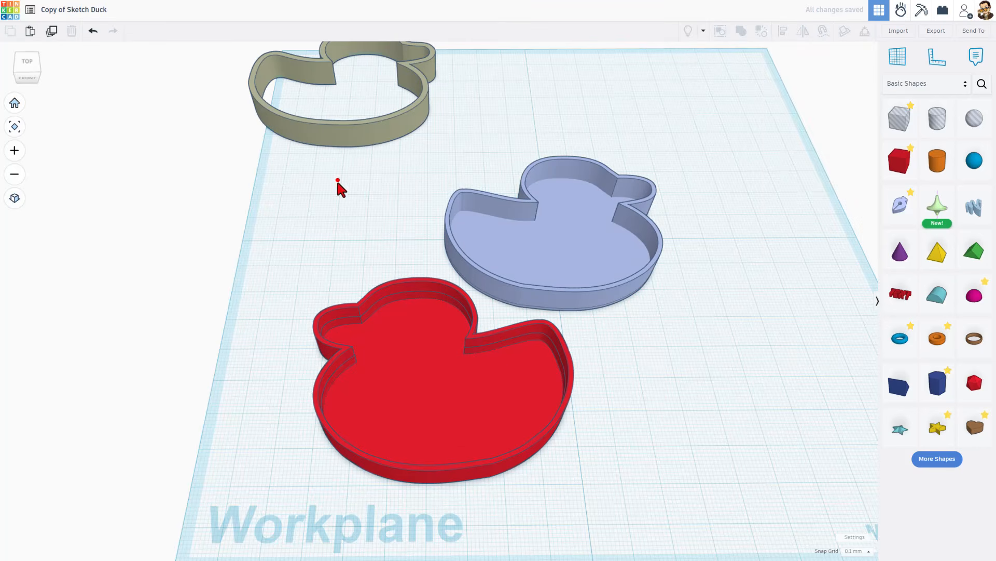
# - Export only the blue container and the red lid as an STL file named Sketch Duck.stl in the 3dmodeling folder
pyautogui.moveTo(337, 179); pyautogui.dragTo(577, 433)
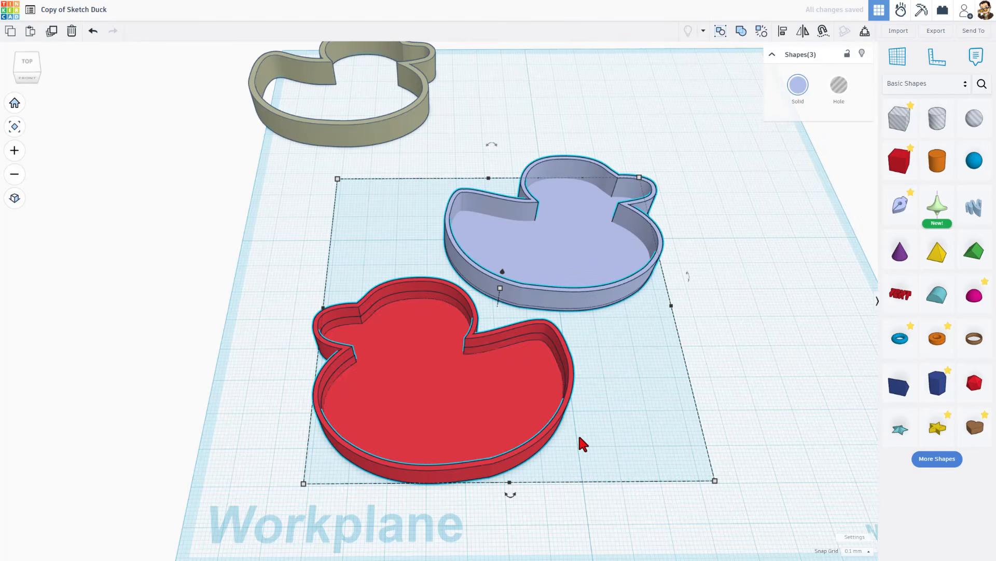
pyautogui.click(936, 32)
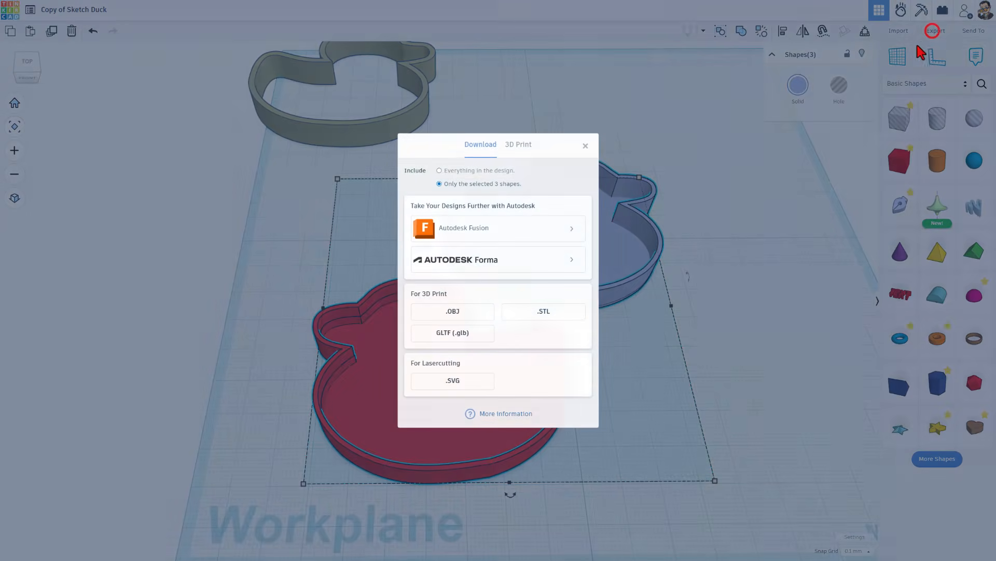
pyautogui.click(572, 306)
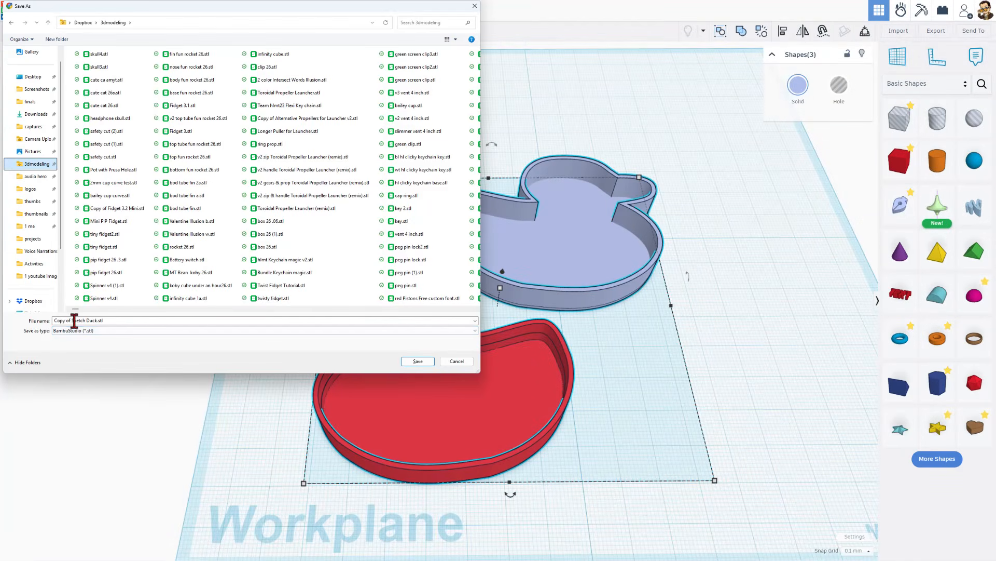
pyautogui.click(62, 321)
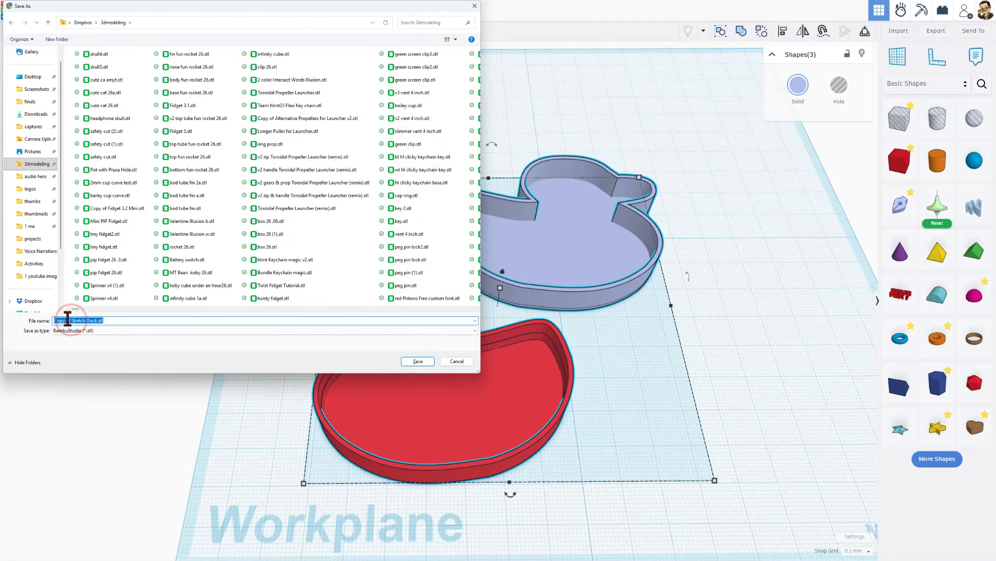
pyautogui.doubleClick(68, 321)
pyautogui.press('BackSpace')
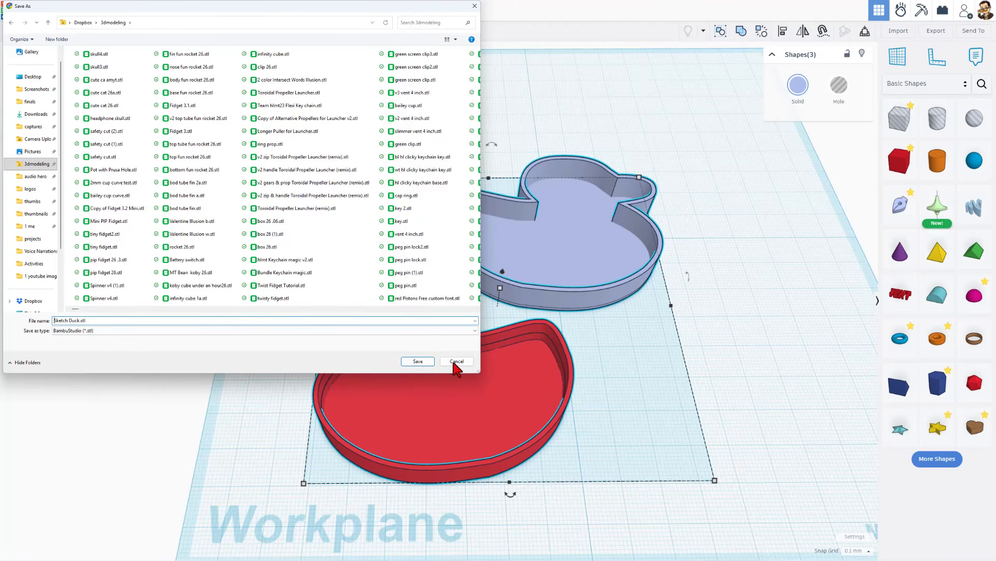
pyautogui.click(411, 361)
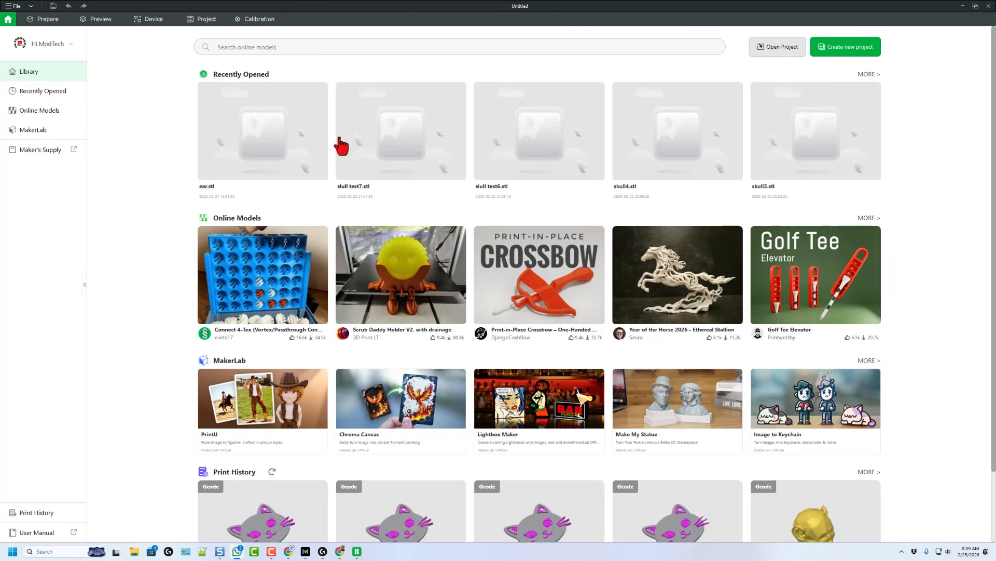
# - Switch to Bambu Studio, create a new project and import Sketch Duck.stl onto the build plate
pyautogui.click(836, 51)
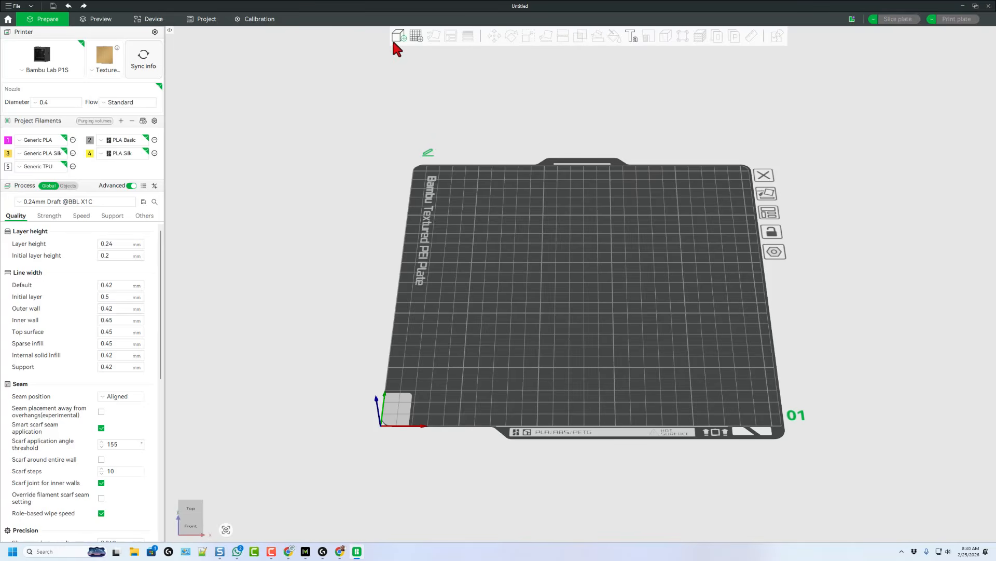
pyautogui.click(399, 37)
pyautogui.doubleClick(115, 80)
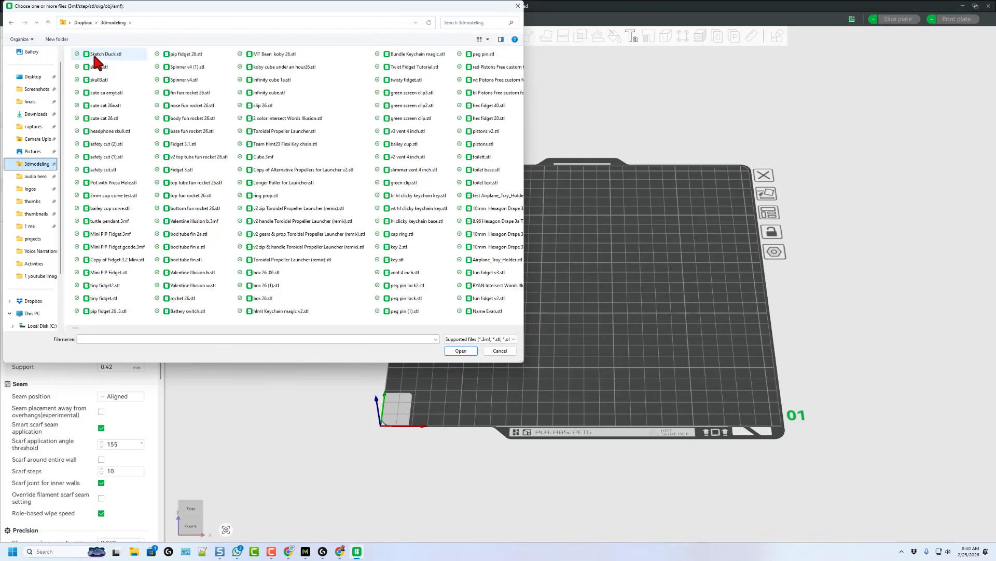
pyautogui.doubleClick(112, 52)
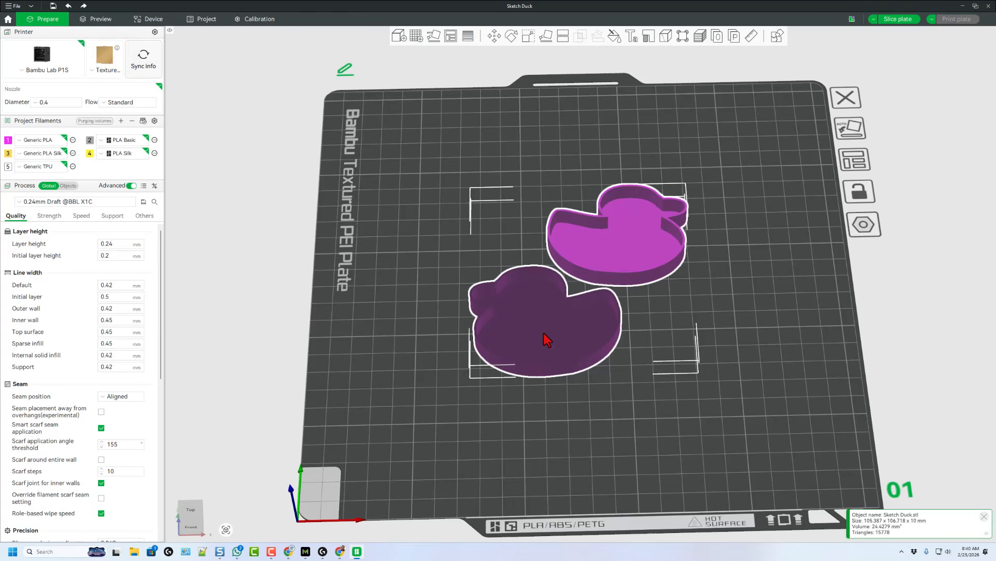
pyautogui.click(107, 202)
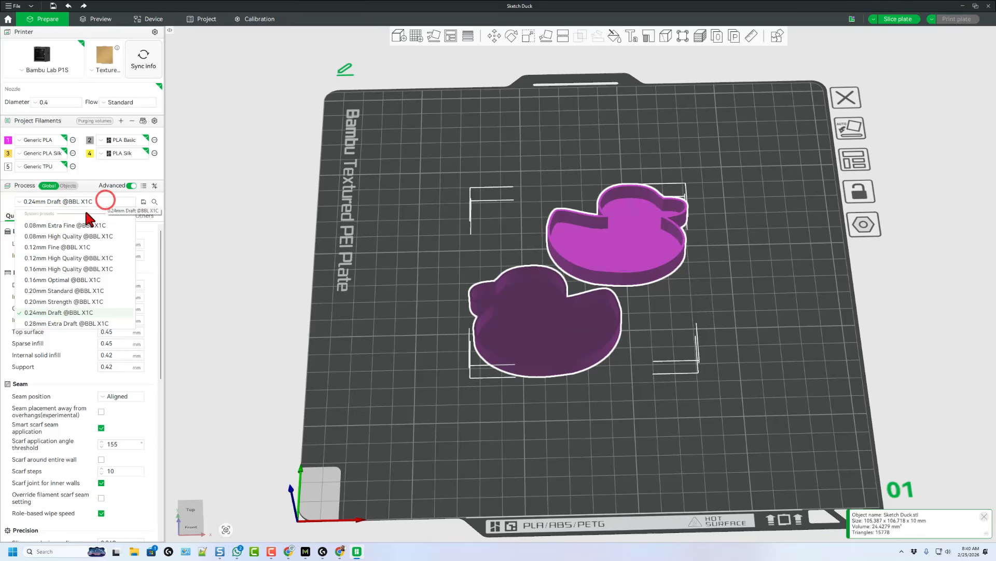
pyautogui.click(75, 291)
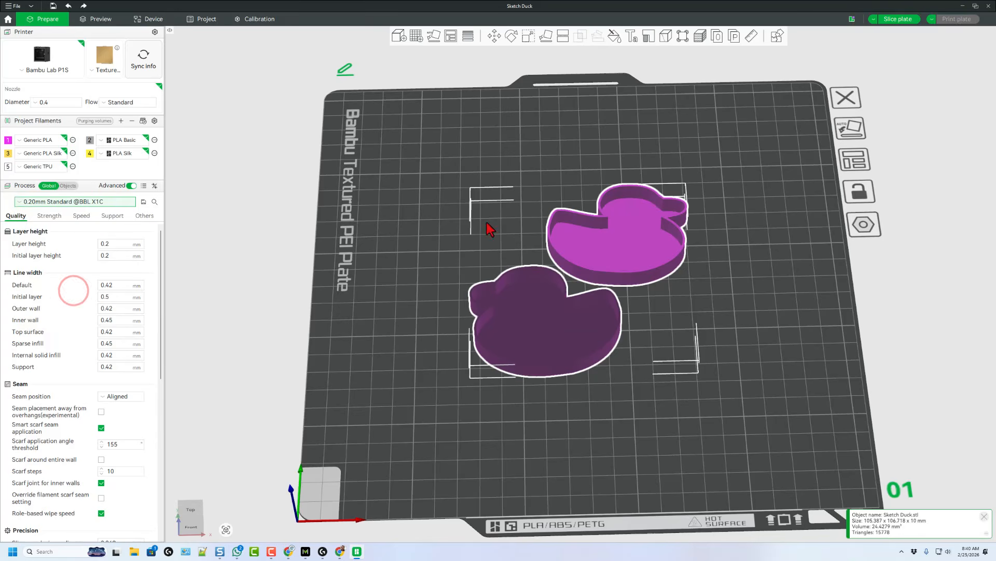
pyautogui.rightClick(599, 245)
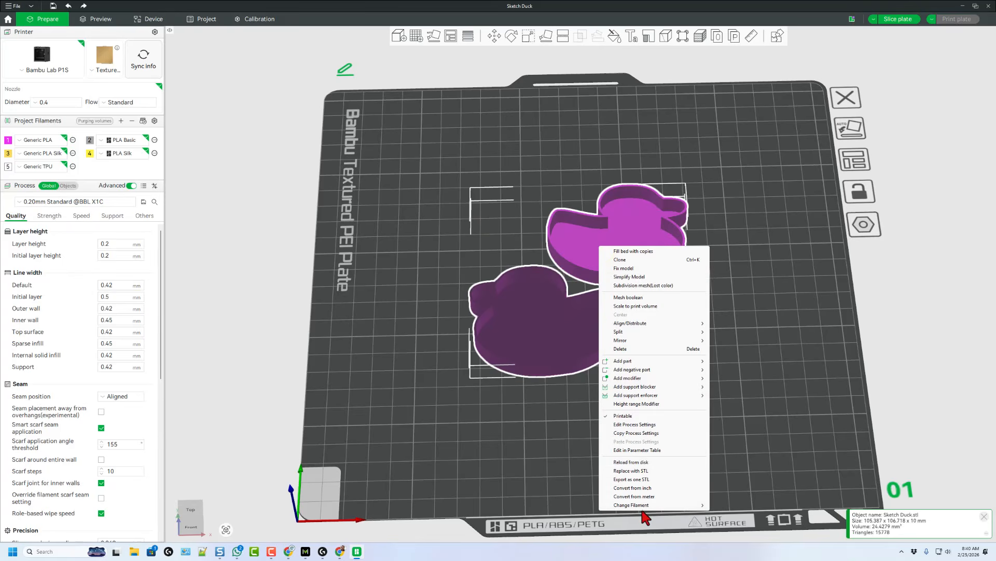
pyautogui.click(642, 506)
pyautogui.click(732, 525)
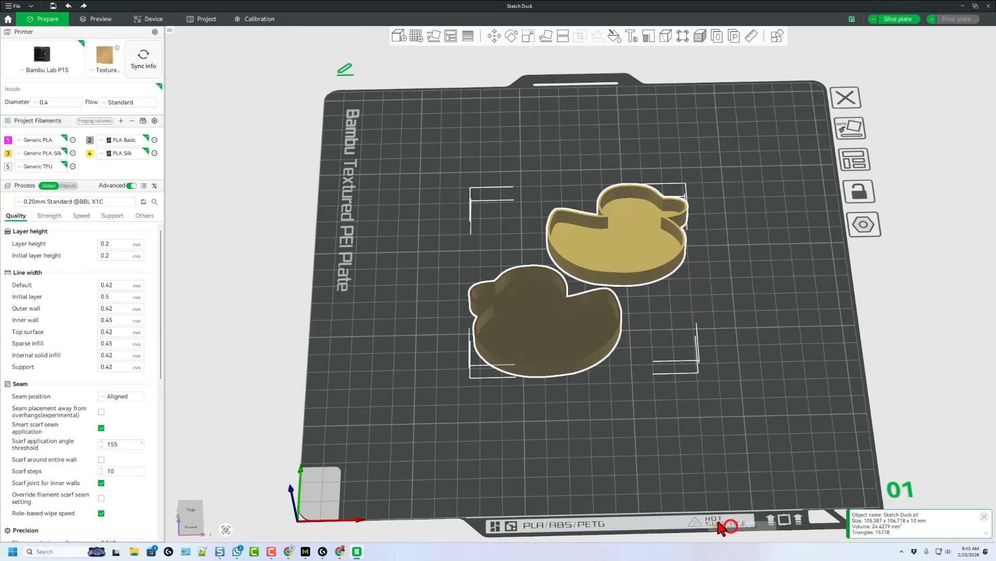
# - Slice the plate and send the Sketch Duck print job to the Bambu Lab P1S with auto bed leveling on and timelapse off
pyautogui.click(895, 20)
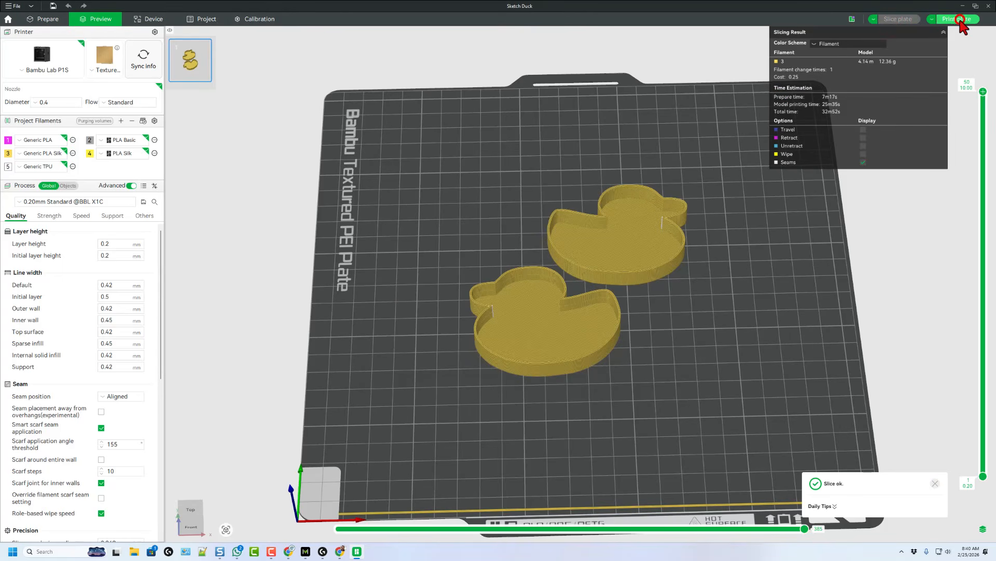
pyautogui.click(959, 20)
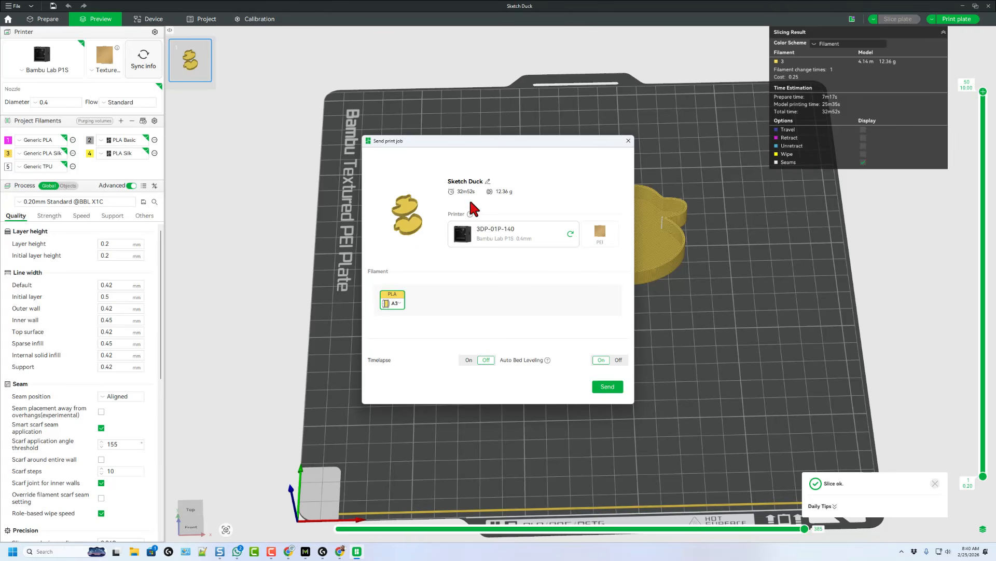
pyautogui.click(609, 387)
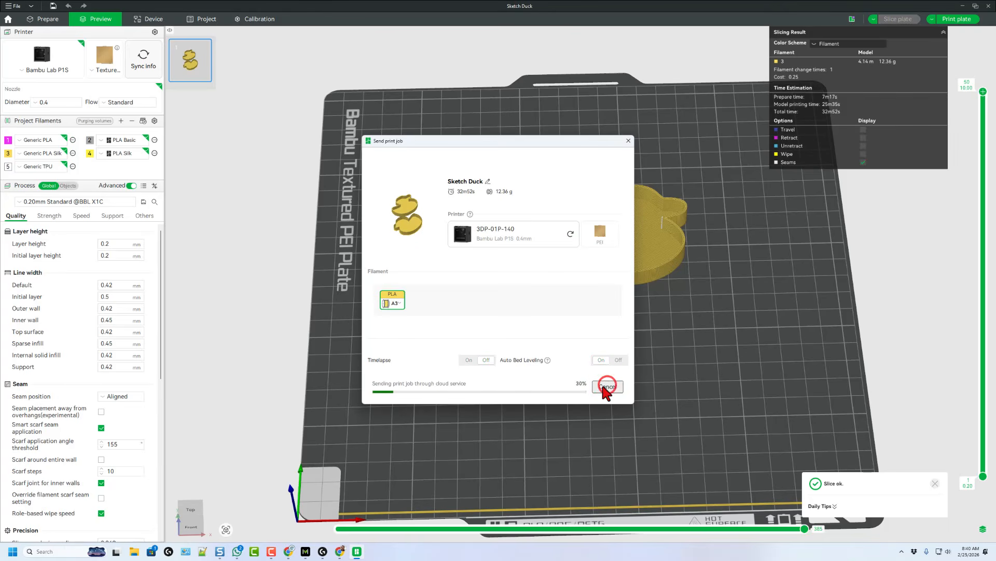